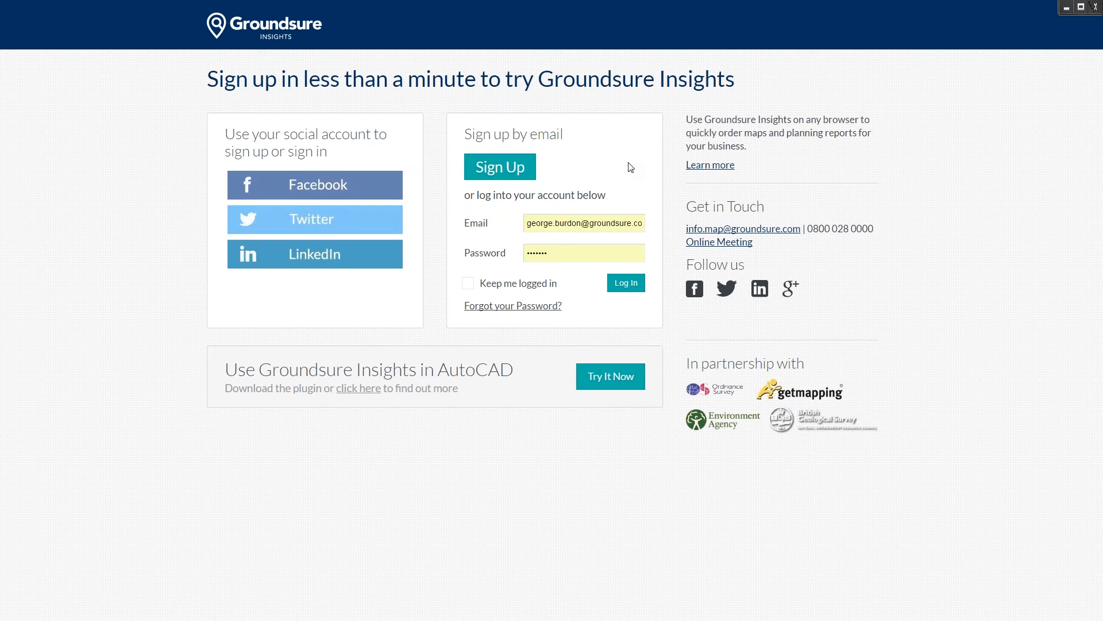
# Step: Toggle the browser's full screen off and back on, then start a new account sign-up
pyautogui.press('F11')
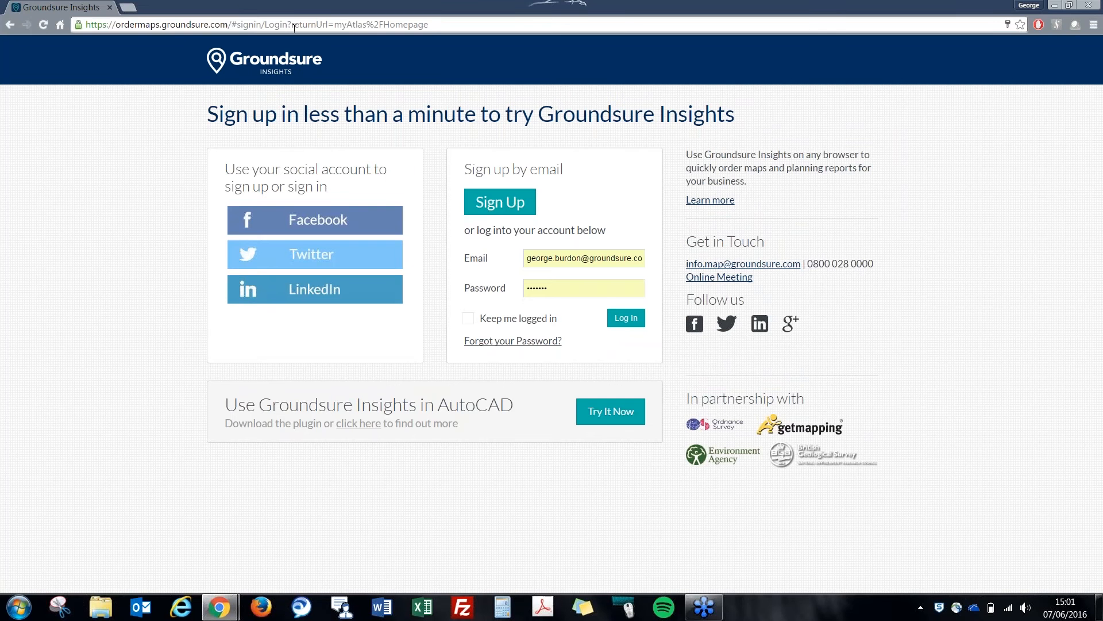
pyautogui.press('F11')
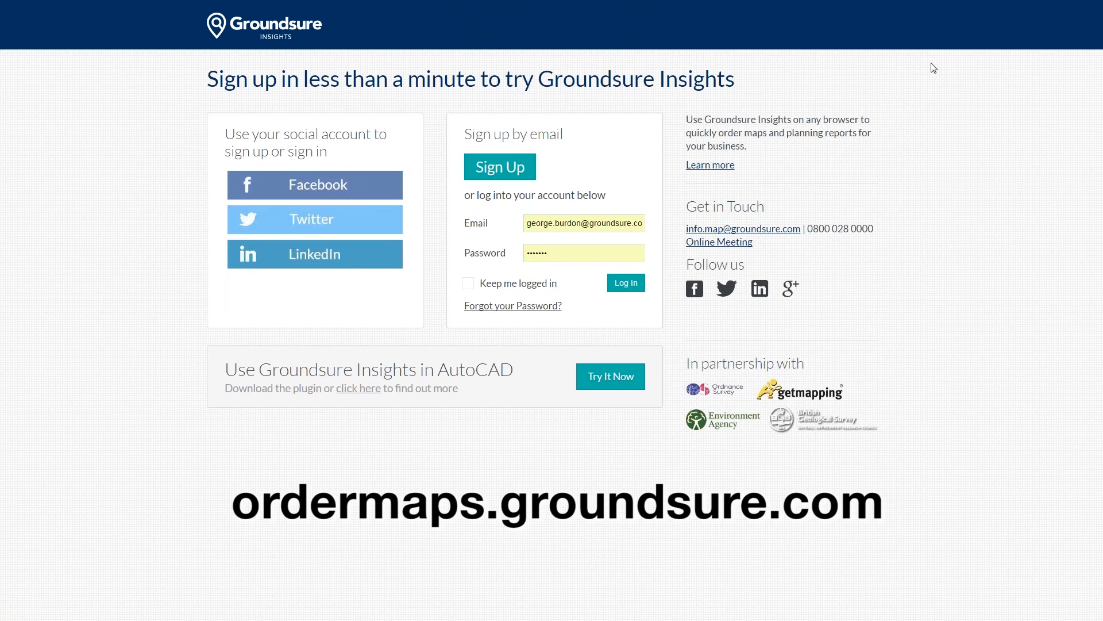
pyautogui.click(491, 168)
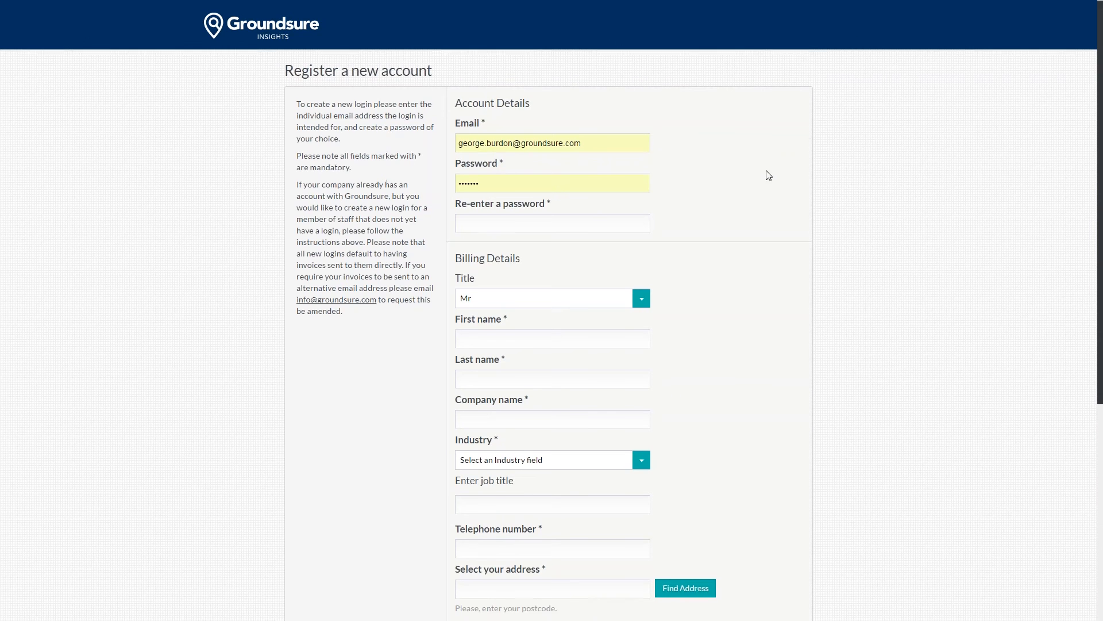
# Step: Scroll down the Register form and expand the Industry dropdown
pyautogui.scroll(-2, 769, 176)
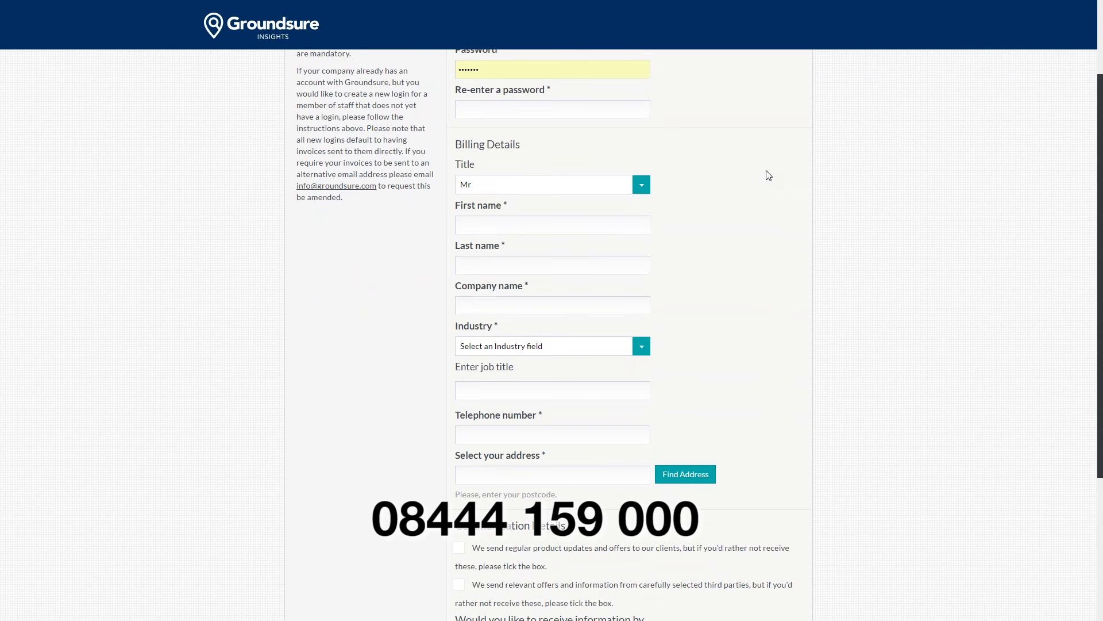
pyautogui.scroll(-1, 776, 230)
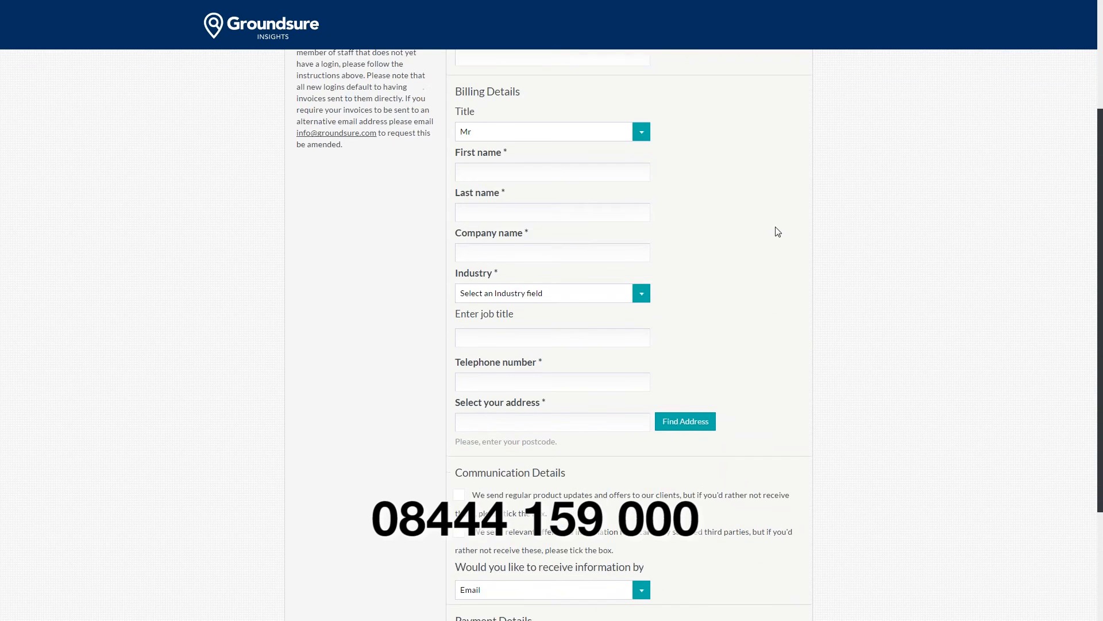
pyautogui.scroll(-1, 778, 232)
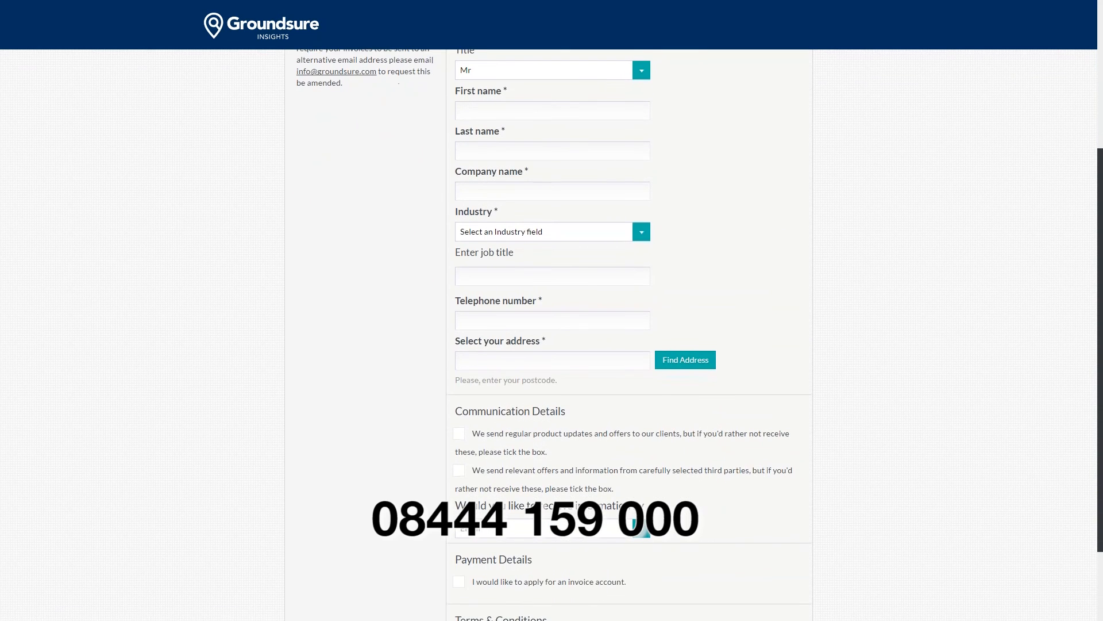
pyautogui.click(642, 232)
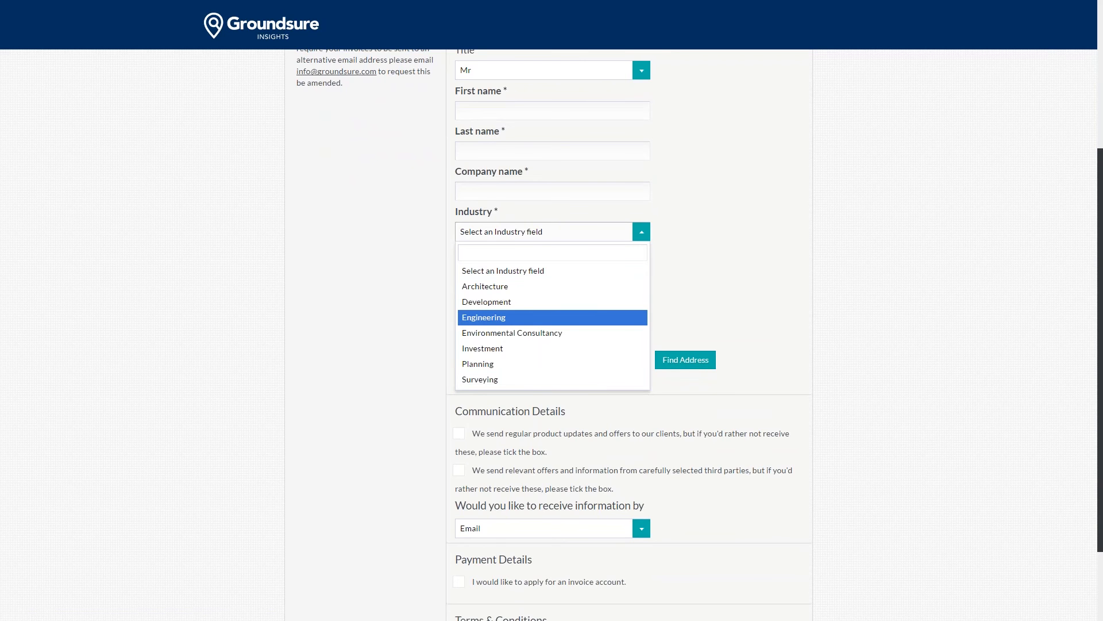
# Step: Choose Surveying as the industry and scroll through the form to the Sign Up button
pyautogui.click(495, 379)
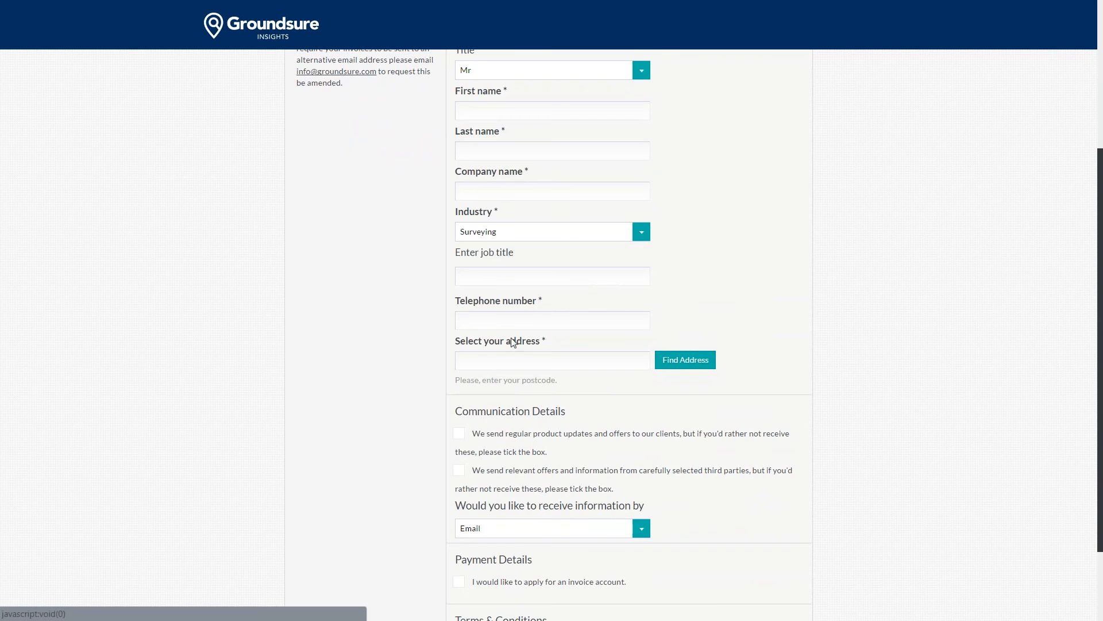
pyautogui.scroll(-1, 659, 317)
pyautogui.scroll(-1, 659, 317)
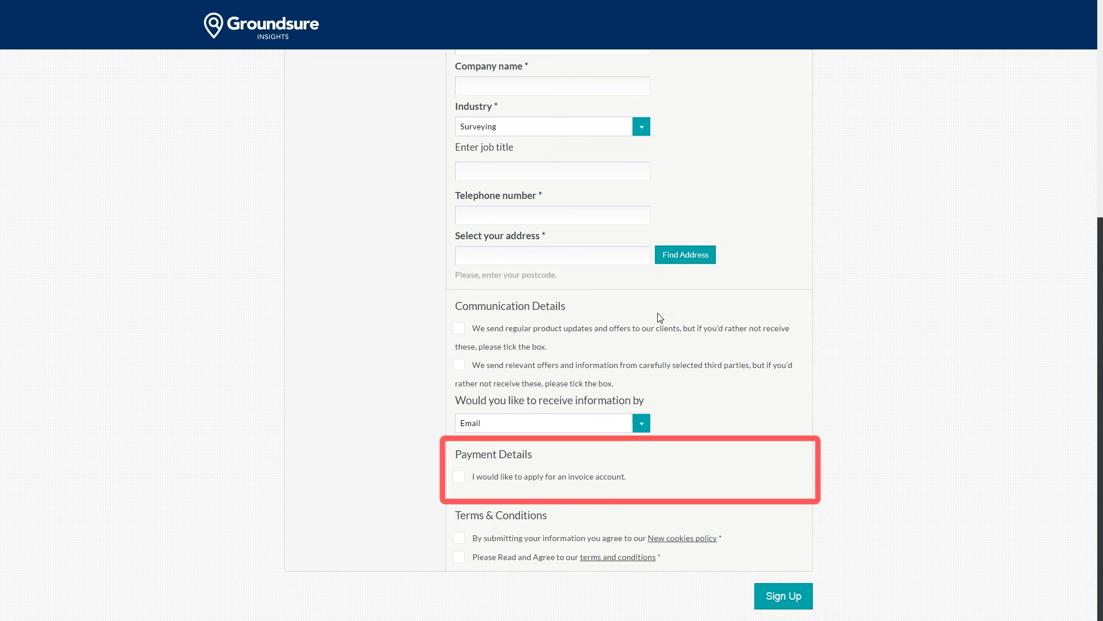
pyautogui.scroll(5, 660, 318)
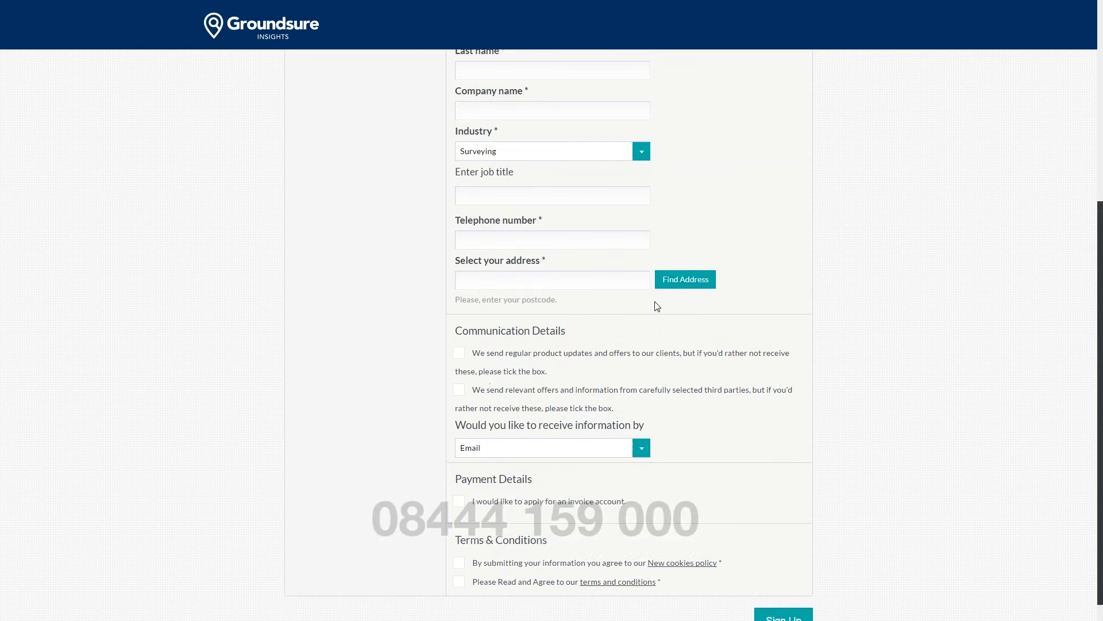
pyautogui.scroll(-6, 657, 299)
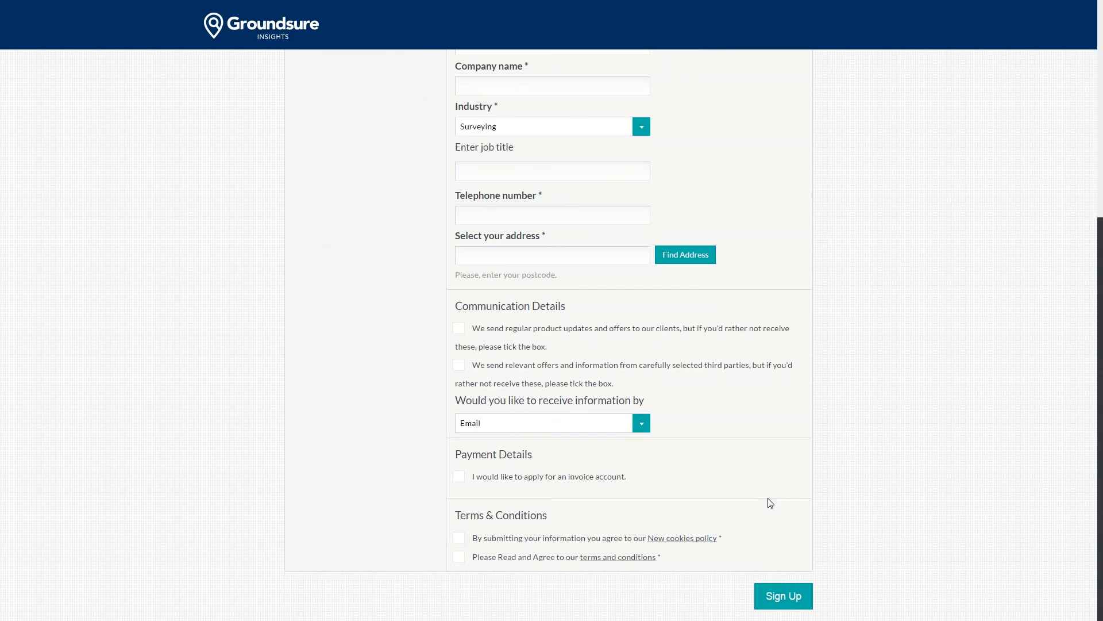
pyautogui.scroll(6, 770, 510)
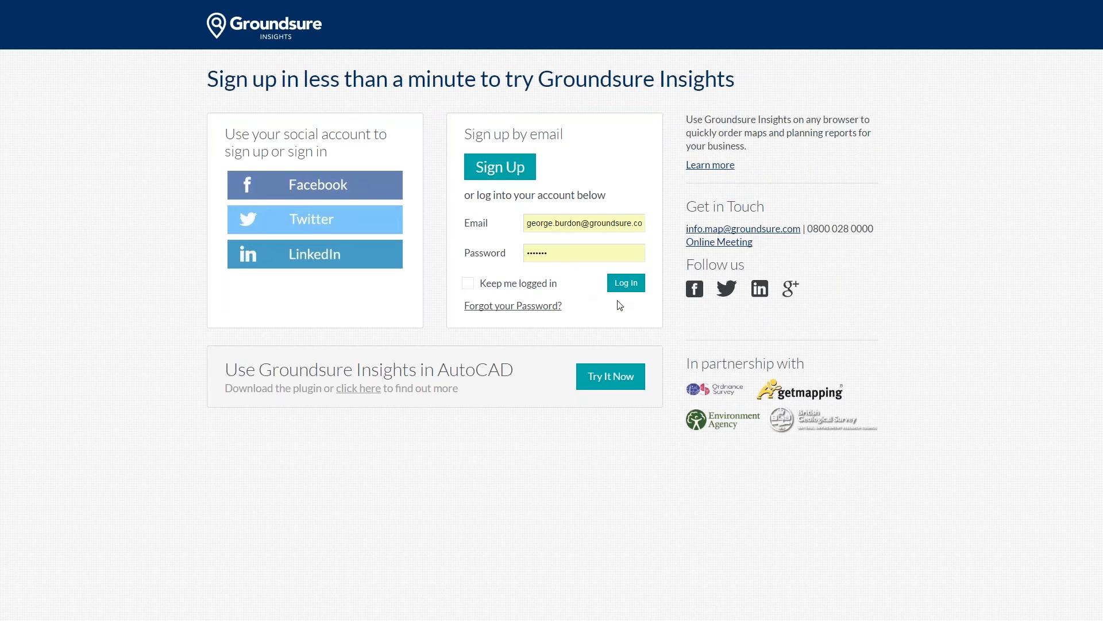
# Step: Log in, view My History, then return to the Home dashboard listing three recent projects
pyautogui.click(626, 283)
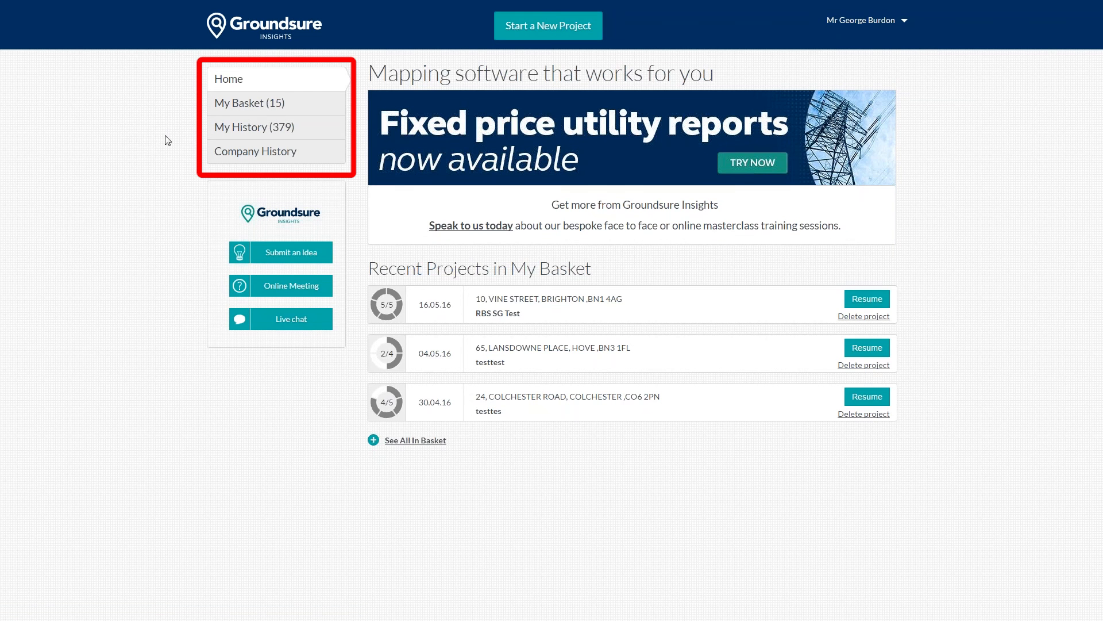
pyautogui.click(226, 137)
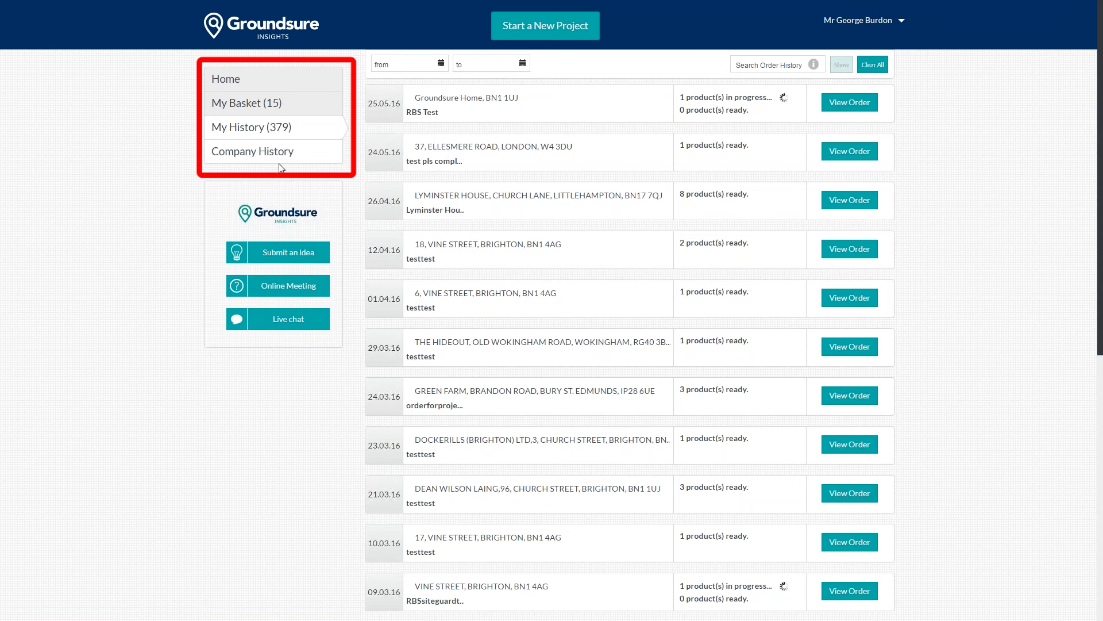
pyautogui.click(237, 83)
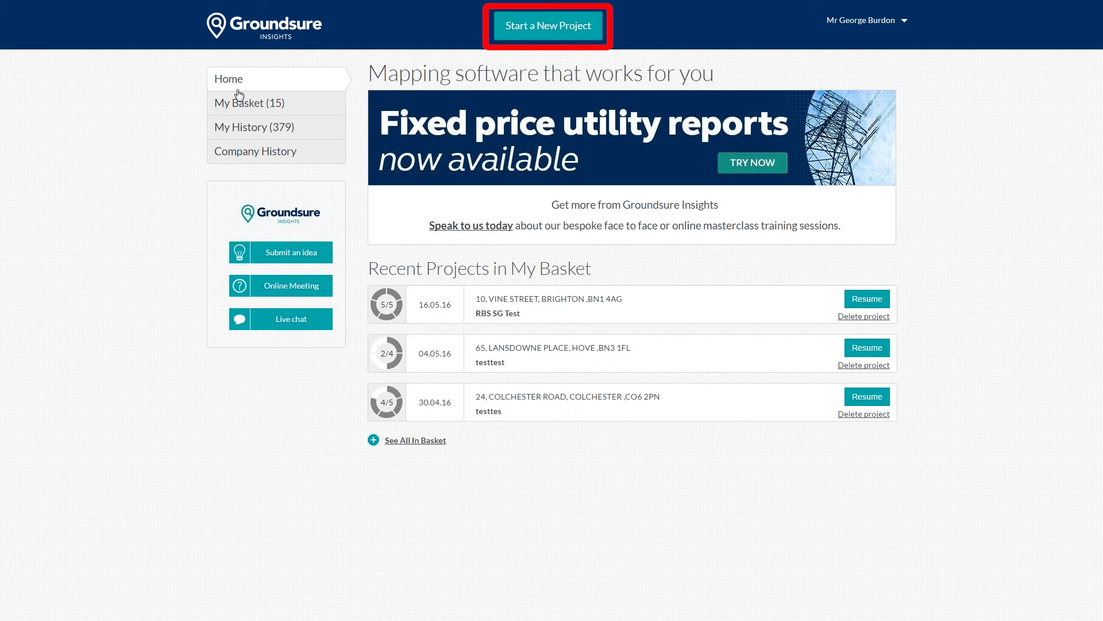
# Step: Start a new project with reference rbstest and postcode bn1 4ag
pyautogui.click(547, 26)
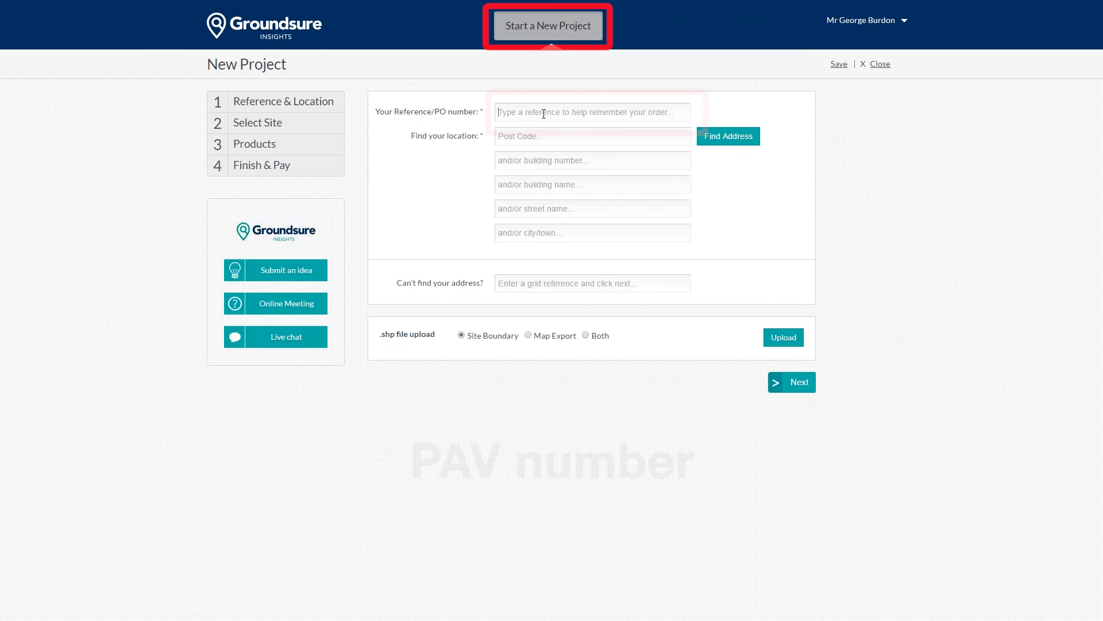
pyautogui.click(544, 113)
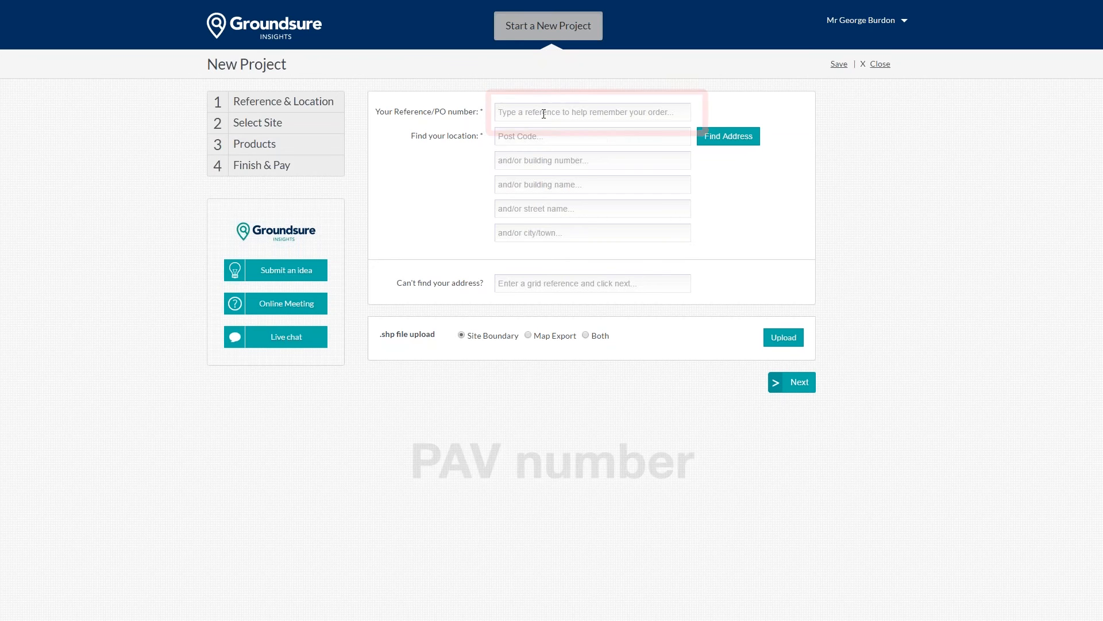
pyautogui.click(544, 114)
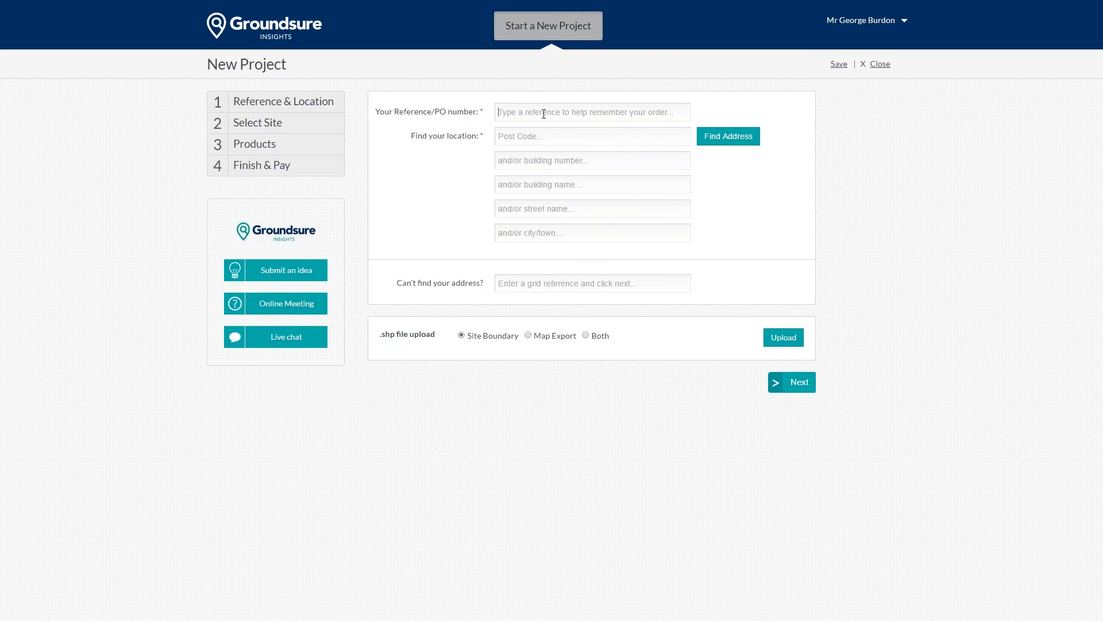
pyautogui.write('rbstest')
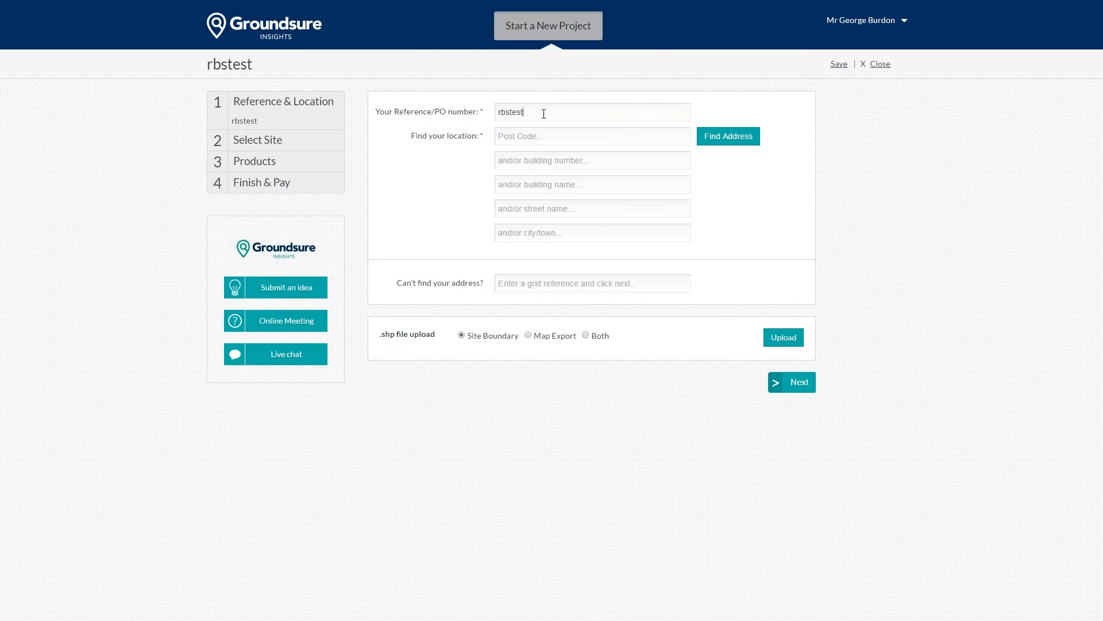
pyautogui.press('Tab')
pyautogui.write('bn1 4ag')
# Step: Look up bn1 4ag, pick 35 Vine Street and relabel the address 'Groundsure Office'
pyautogui.click(728, 141)
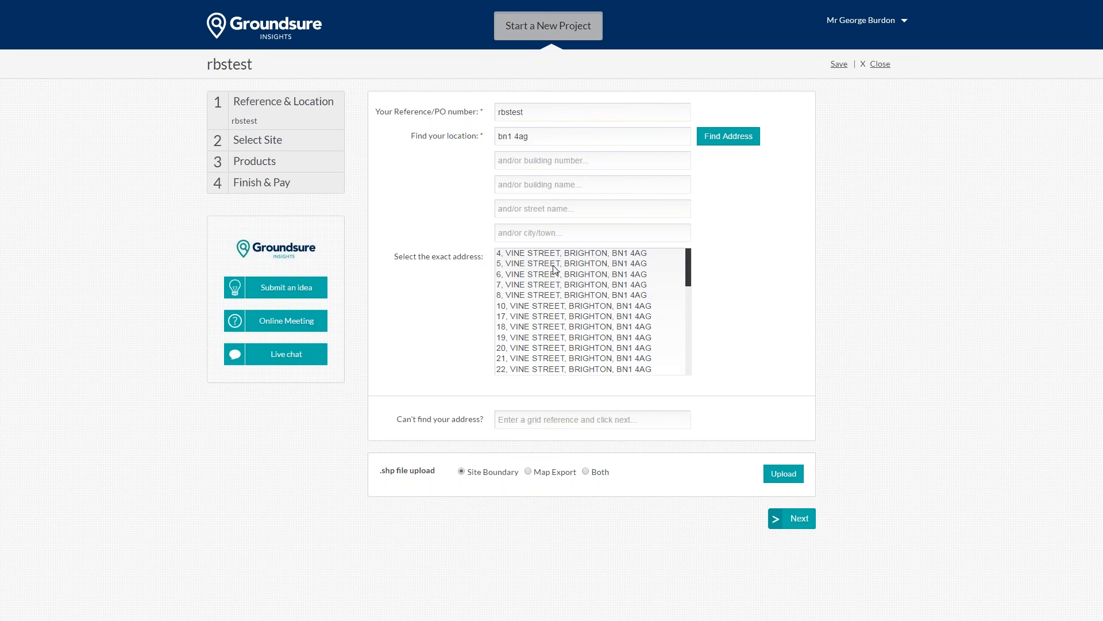
pyautogui.scroll(-4, 553, 333)
pyautogui.click(550, 319)
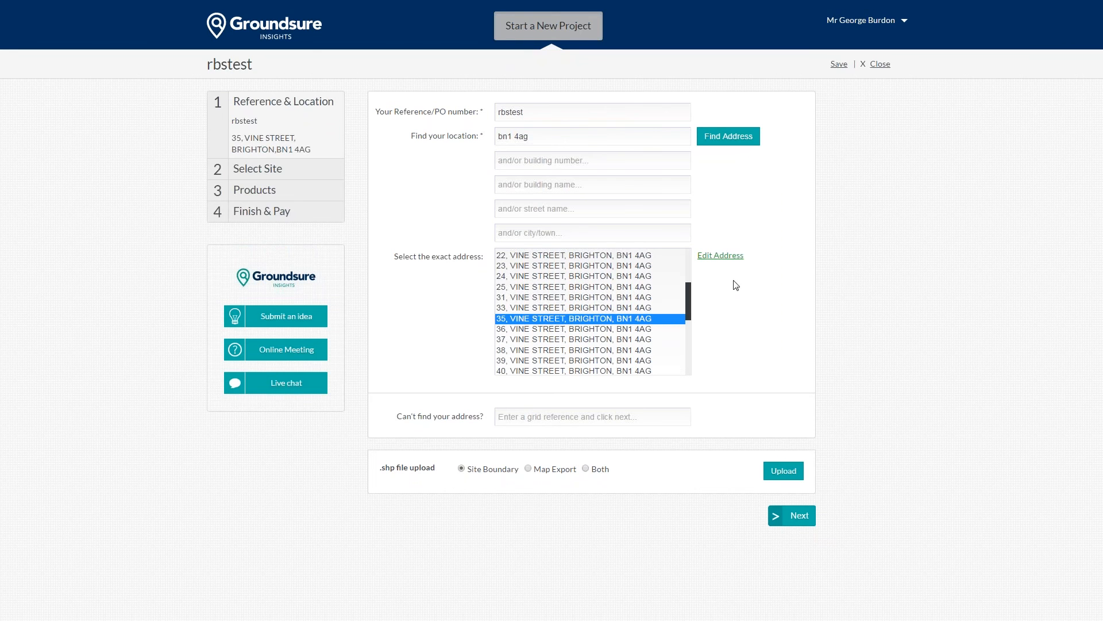
pyautogui.click(720, 255)
pyautogui.write('Groundsu')
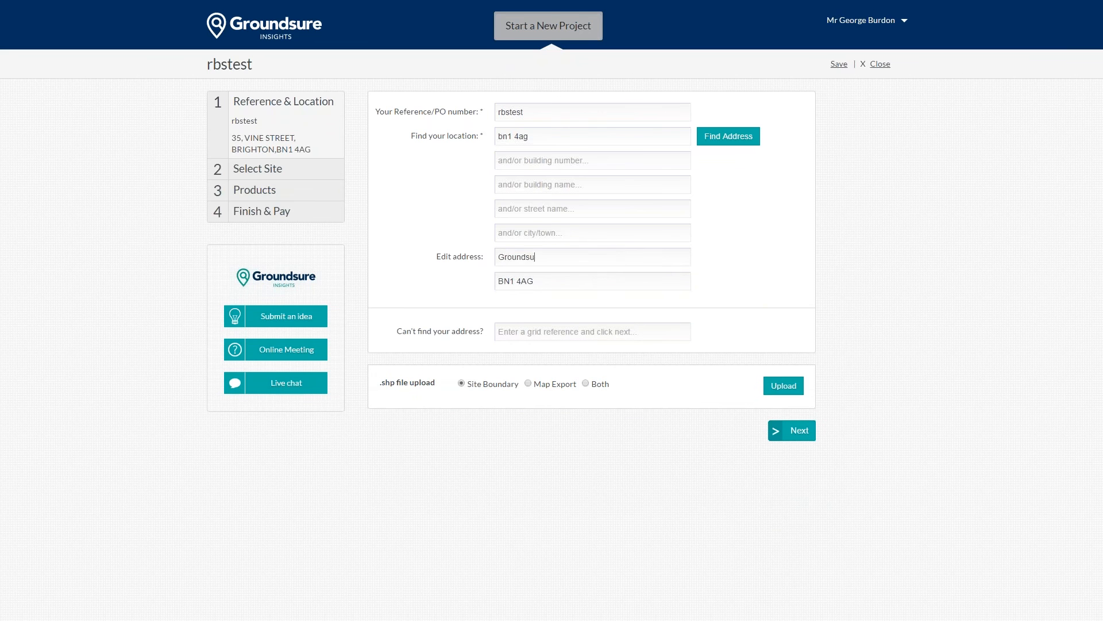
pyautogui.write('re Office')
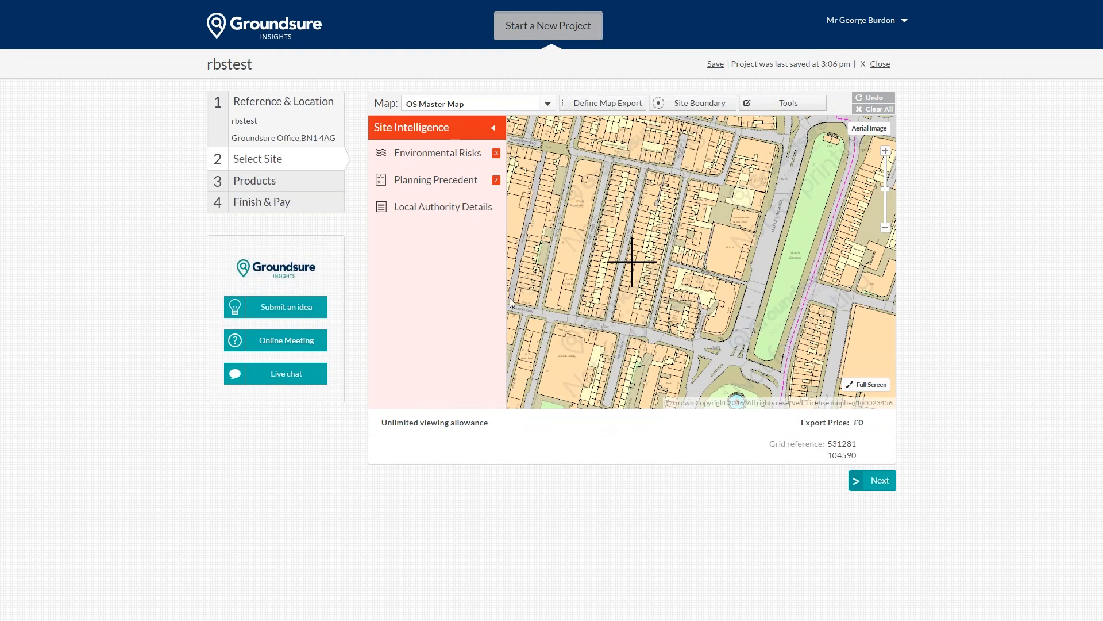
# Step: Collapse the Site Intelligence panel and zoom the Select Site map in and out
pyautogui.click(494, 128)
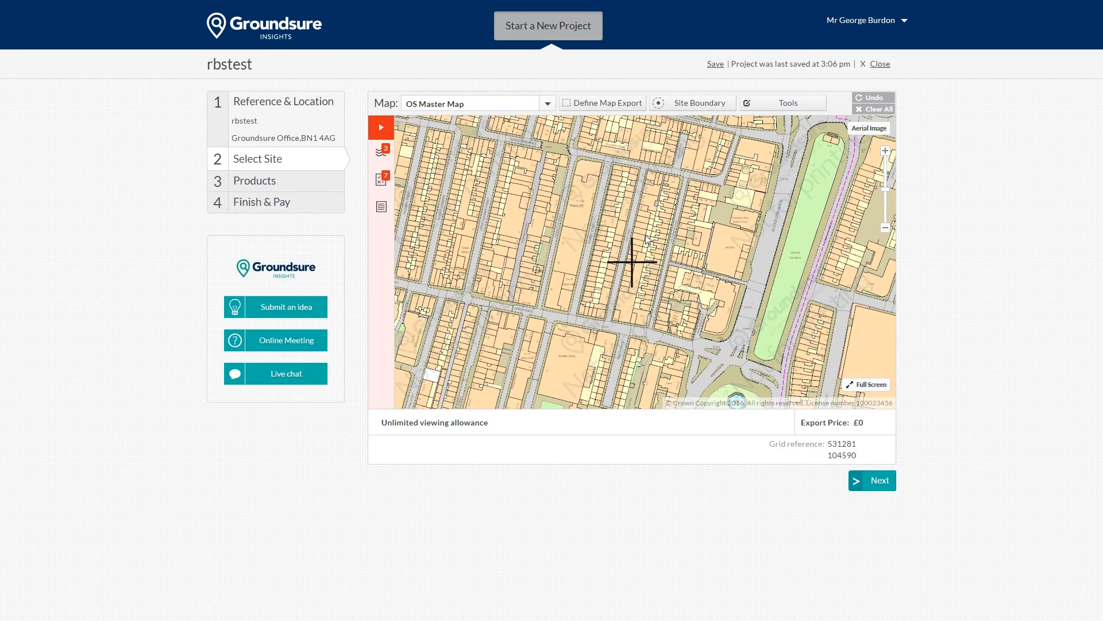
pyautogui.scroll(3, 640, 259)
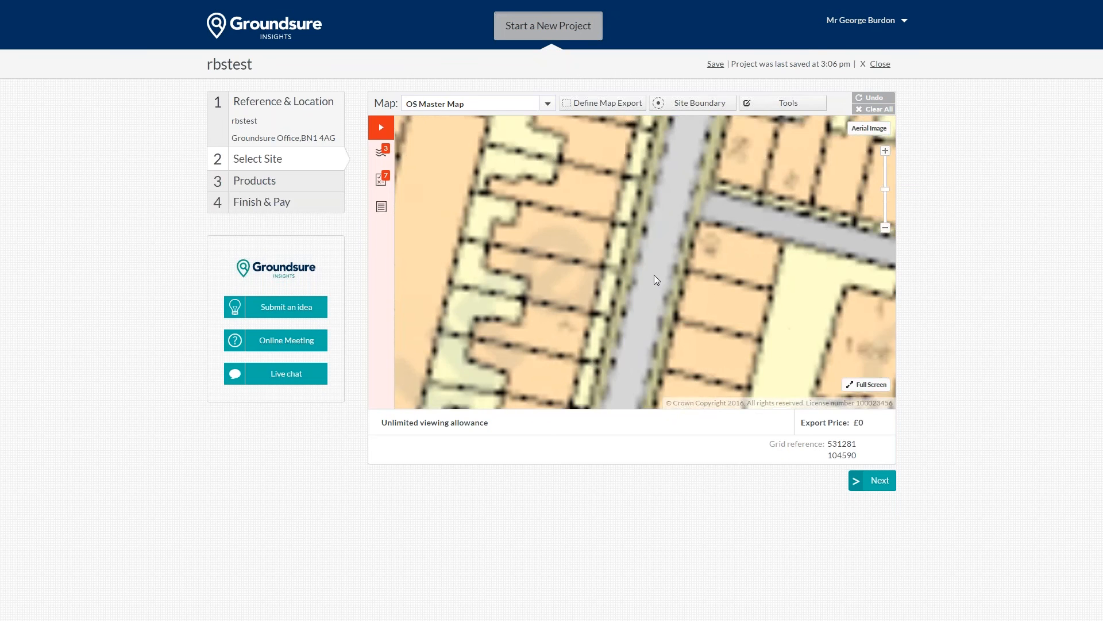
pyautogui.scroll(-3, 793, 218)
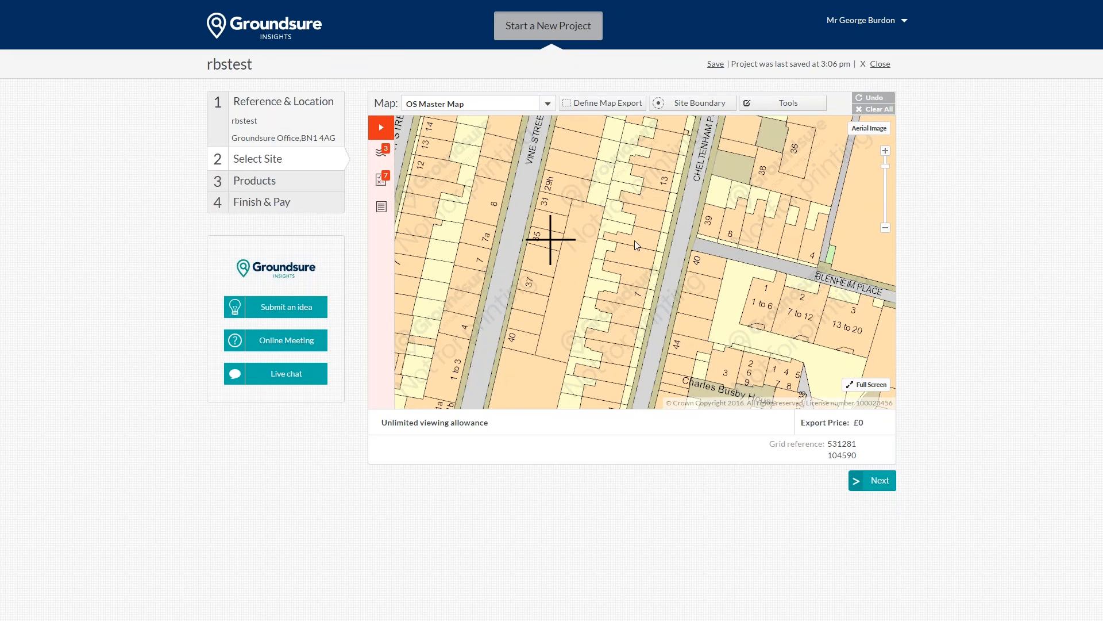
# Step: Pan to Blenheim Place and extend the boundary over the yard and building (0.0120 ha, 51.43 m)
pyautogui.moveTo(792, 209); pyautogui.dragTo(698, 228)
pyautogui.moveTo(747, 200); pyautogui.dragTo(680, 213)
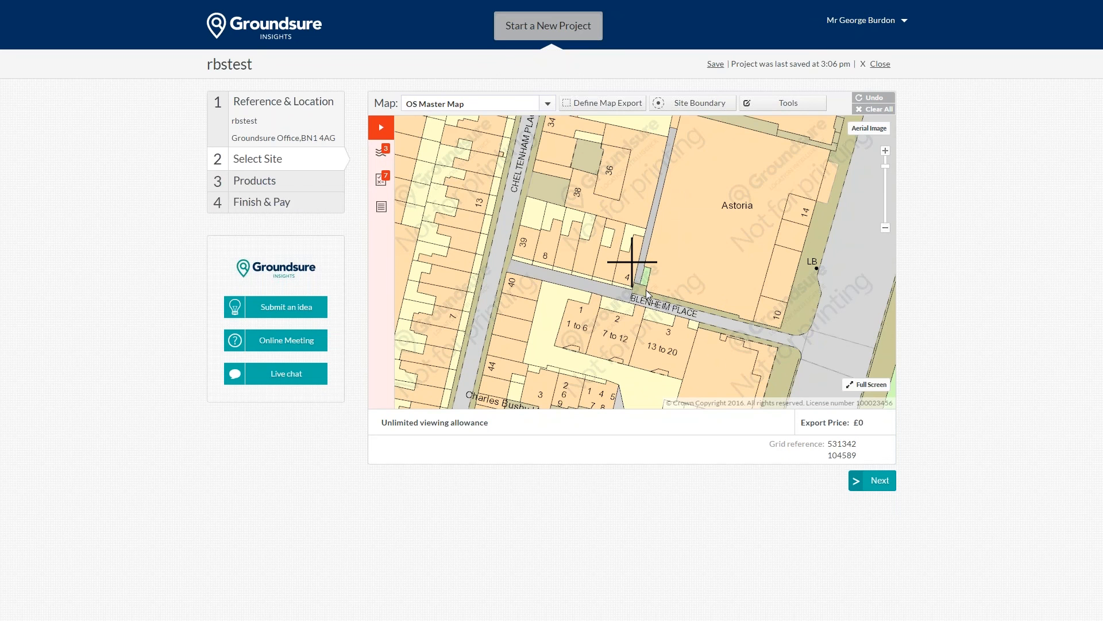
pyautogui.moveTo(686, 273); pyautogui.dragTo(689, 272)
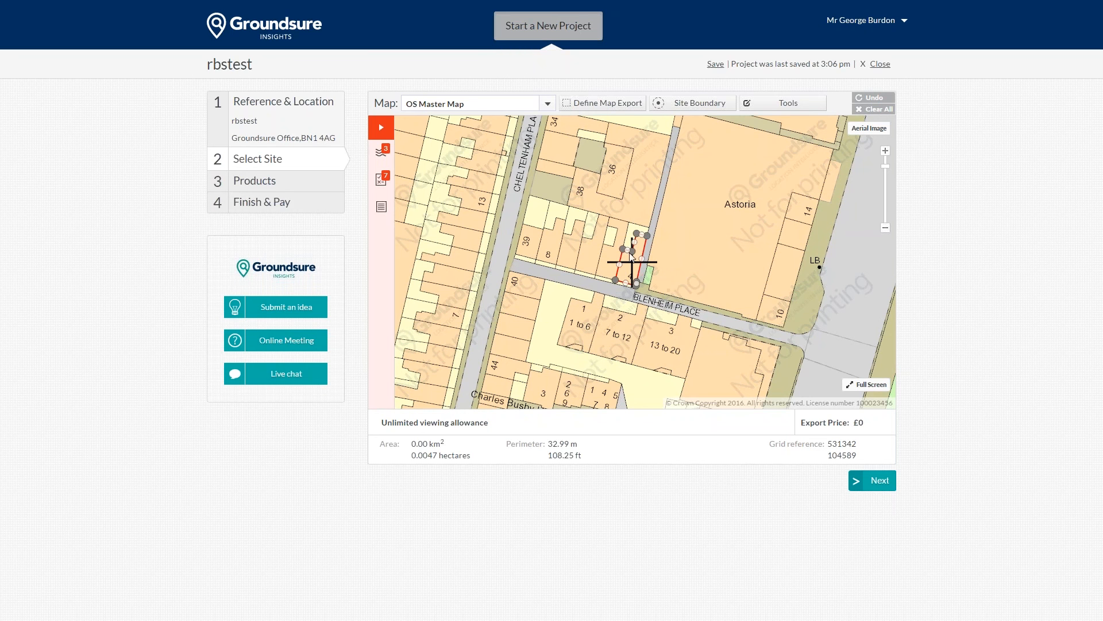
pyautogui.click(632, 227)
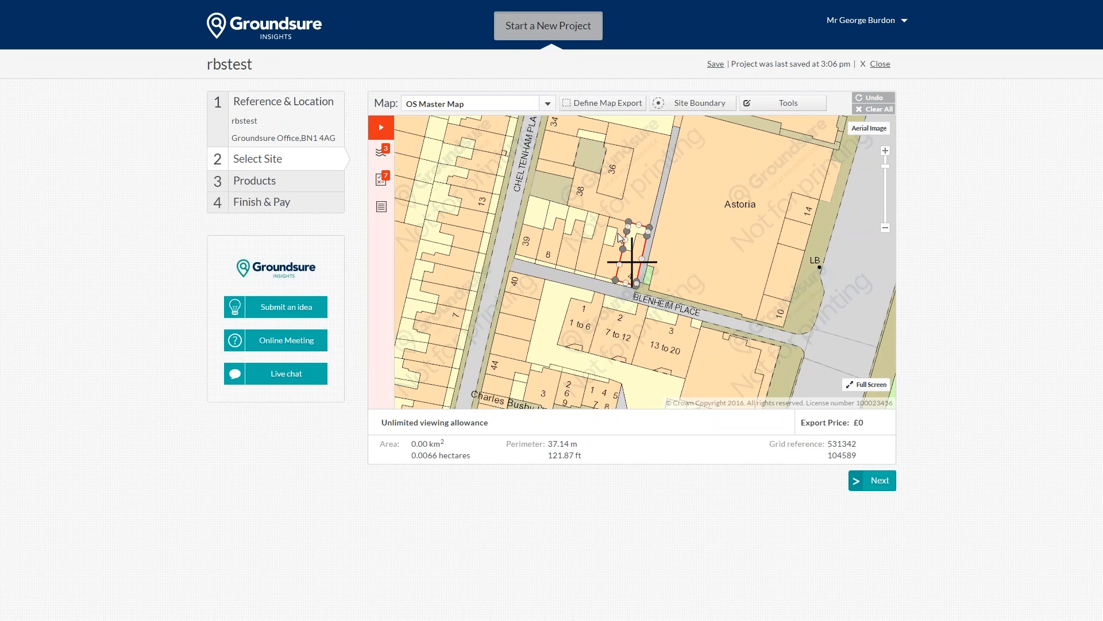
pyautogui.click(606, 271)
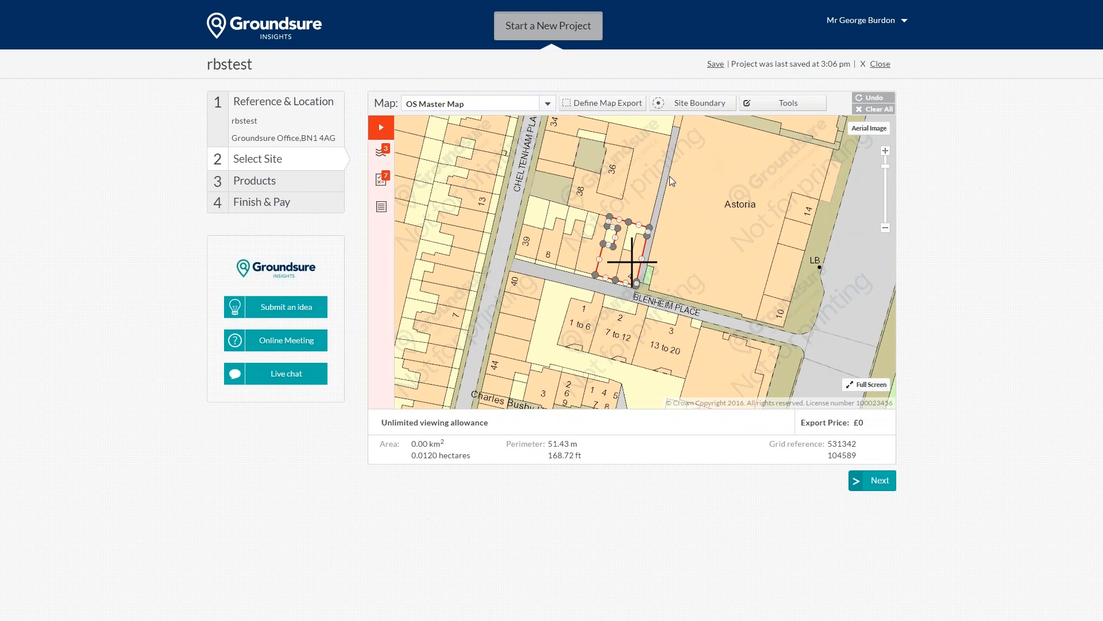
# Step: Clear the existing boundary and try Auto Site Select at the site marker
pyautogui.click(873, 108)
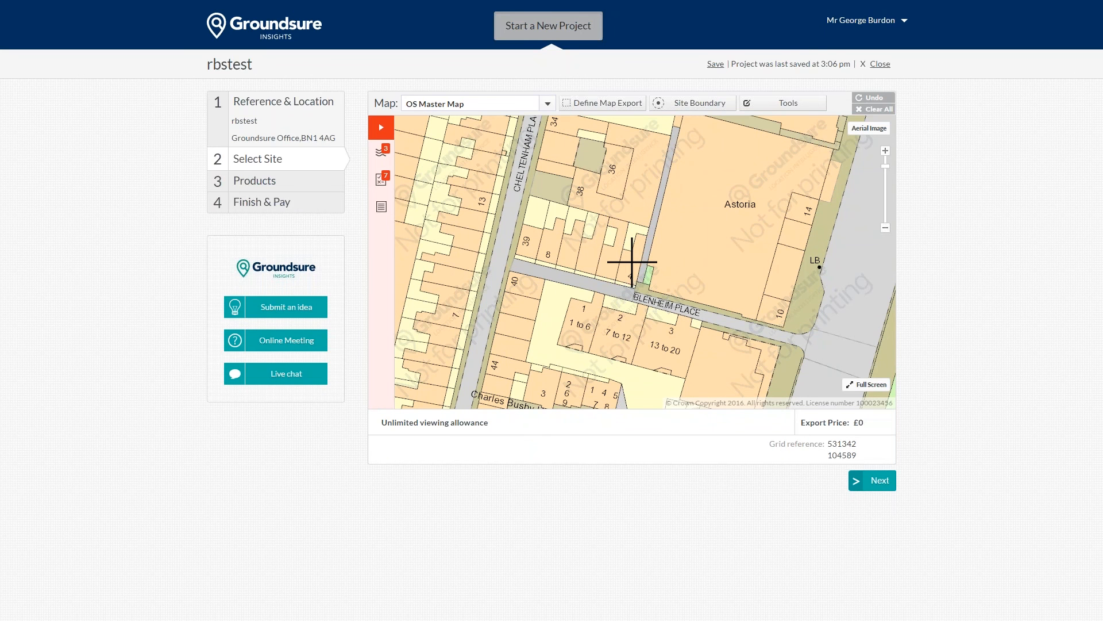
pyautogui.click(697, 104)
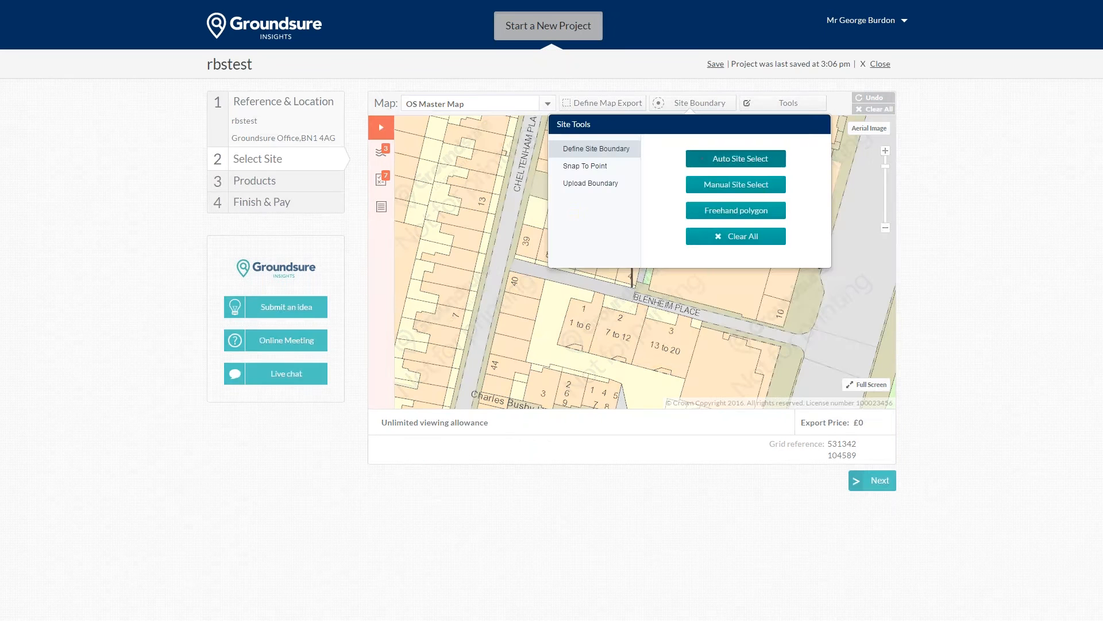
pyautogui.click(702, 159)
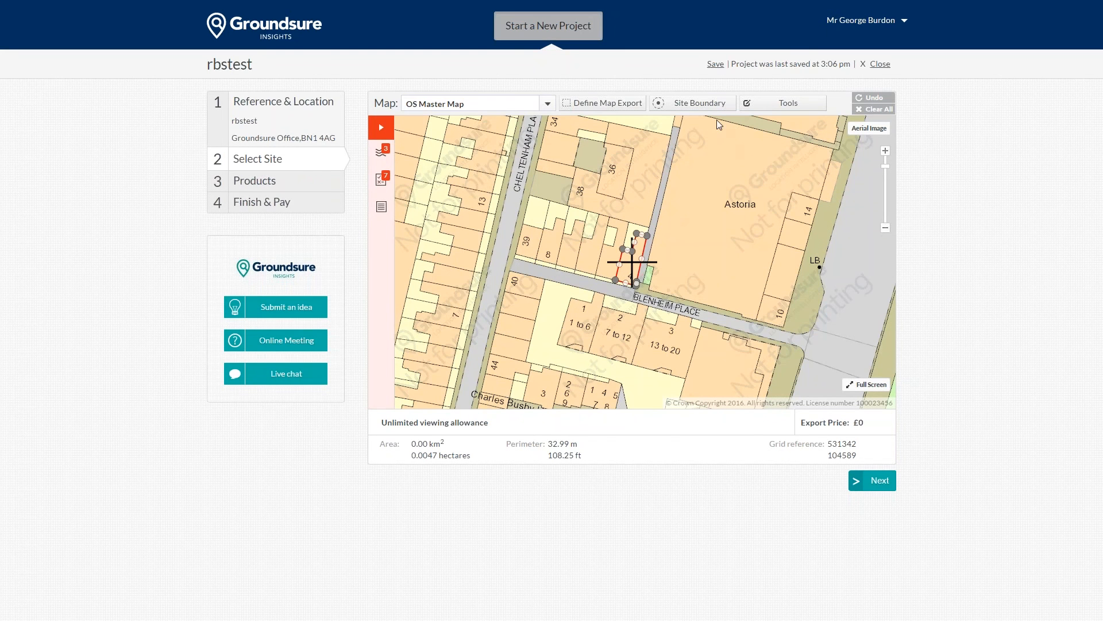
# Step: Draw a Manual Site Select rectangle and drag its corners to reshape it
pyautogui.click(705, 104)
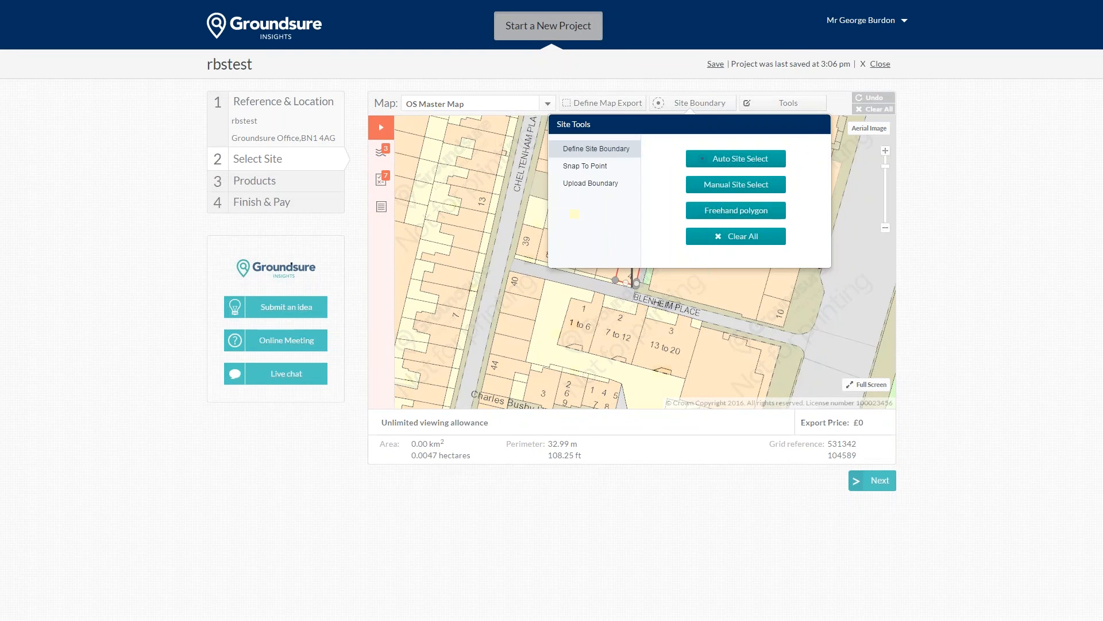
pyautogui.click(734, 185)
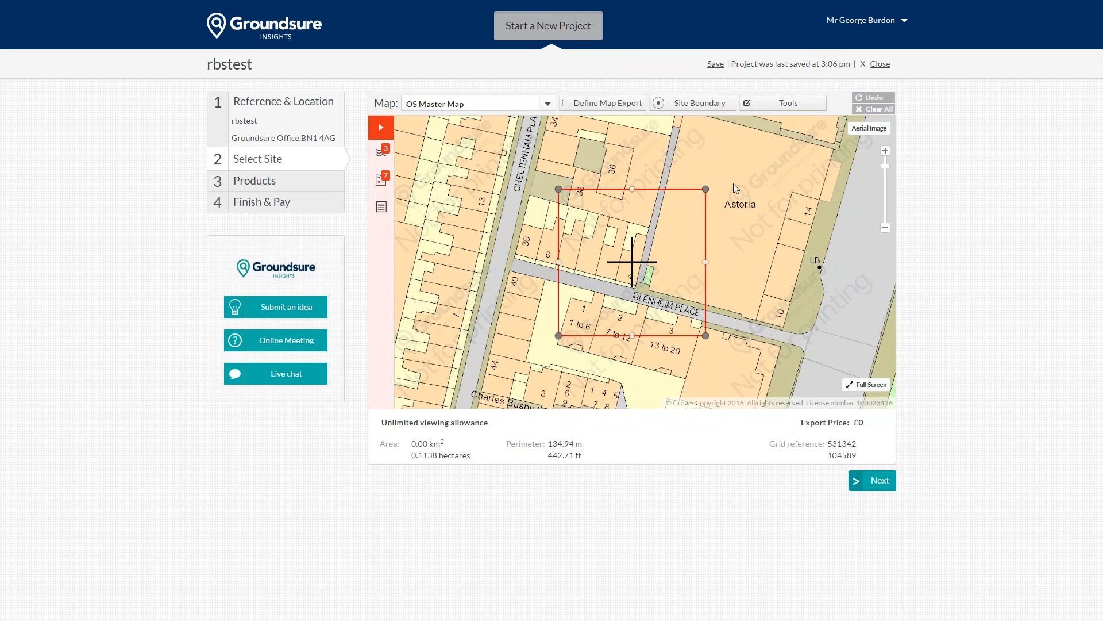
pyautogui.moveTo(733, 184); pyautogui.dragTo(657, 175)
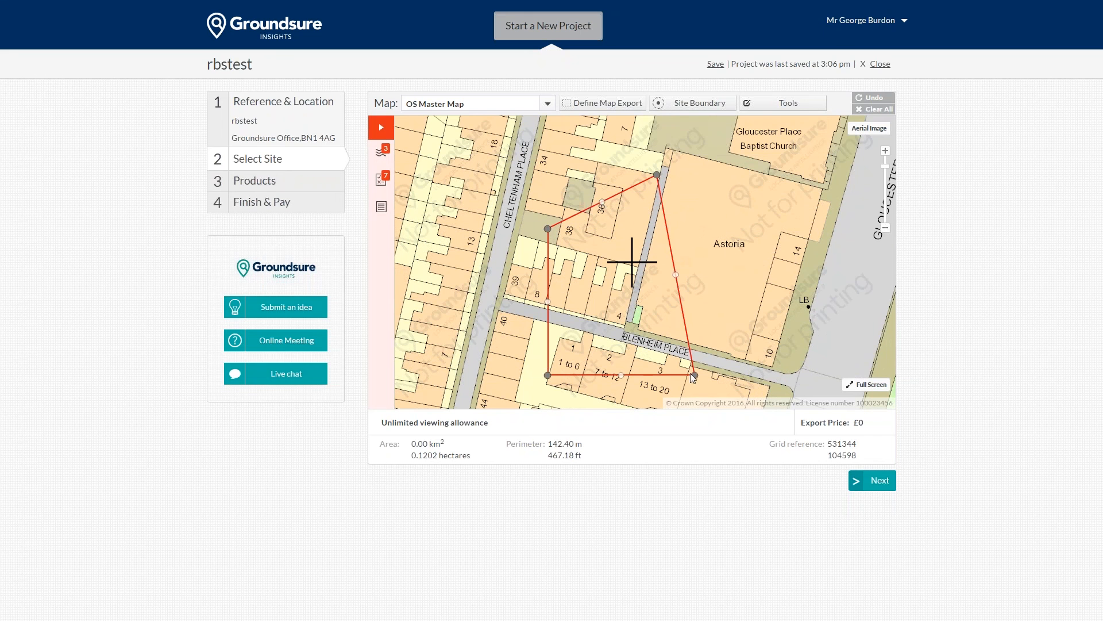
pyautogui.moveTo(694, 375); pyautogui.dragTo(623, 324)
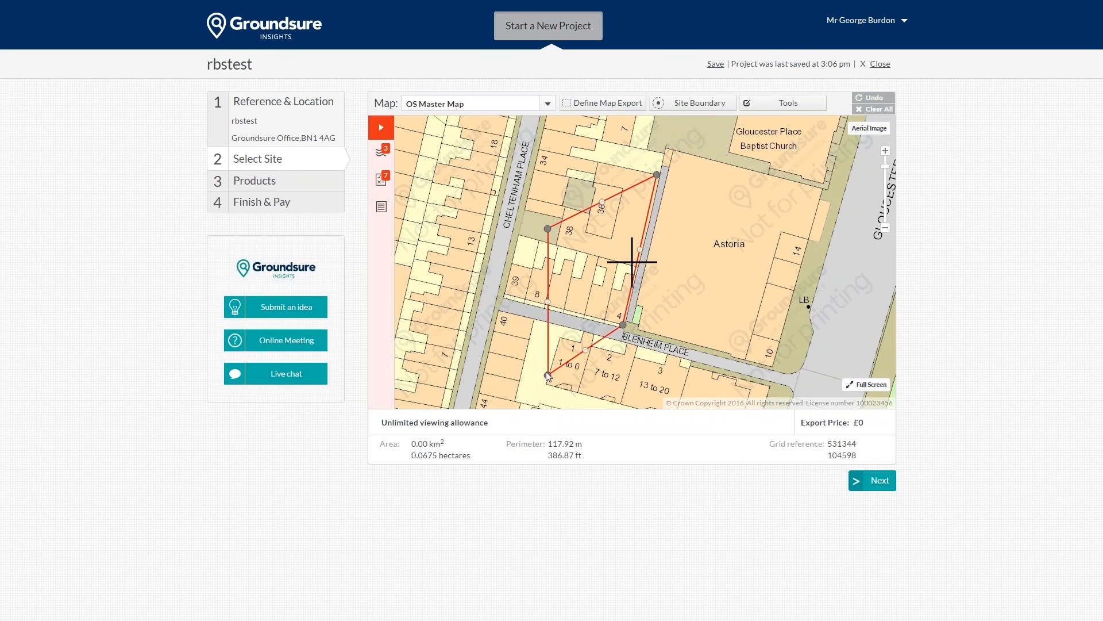
pyautogui.moveTo(549, 376); pyautogui.dragTo(564, 309)
pyautogui.moveTo(547, 228); pyautogui.dragTo(625, 169)
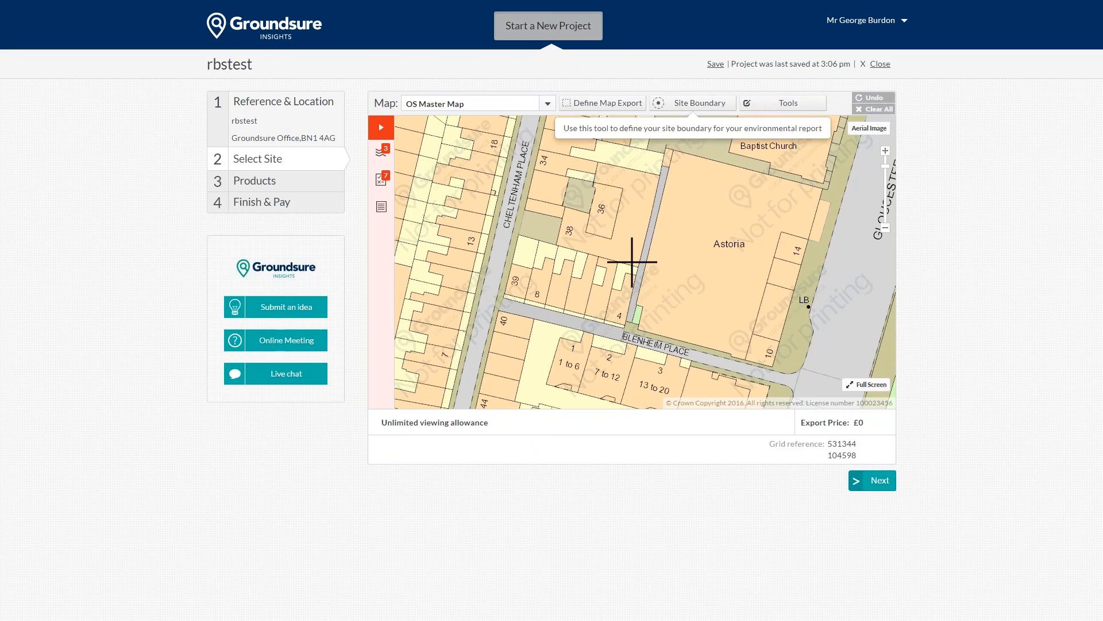
# Step: Draw a freehand four-corner polygon around the plot north of Blenheim Place (0.0266 ha, 85.00 m perimeter)
pyautogui.click(712, 104)
pyautogui.click(729, 216)
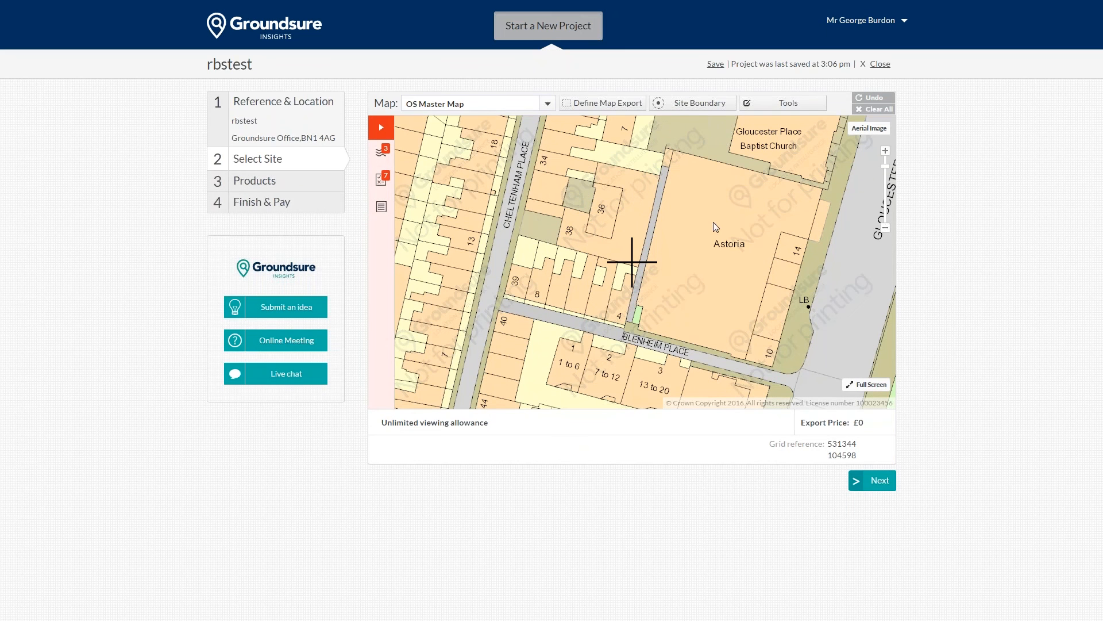
pyautogui.click(627, 167)
pyautogui.click(591, 315)
pyautogui.click(627, 325)
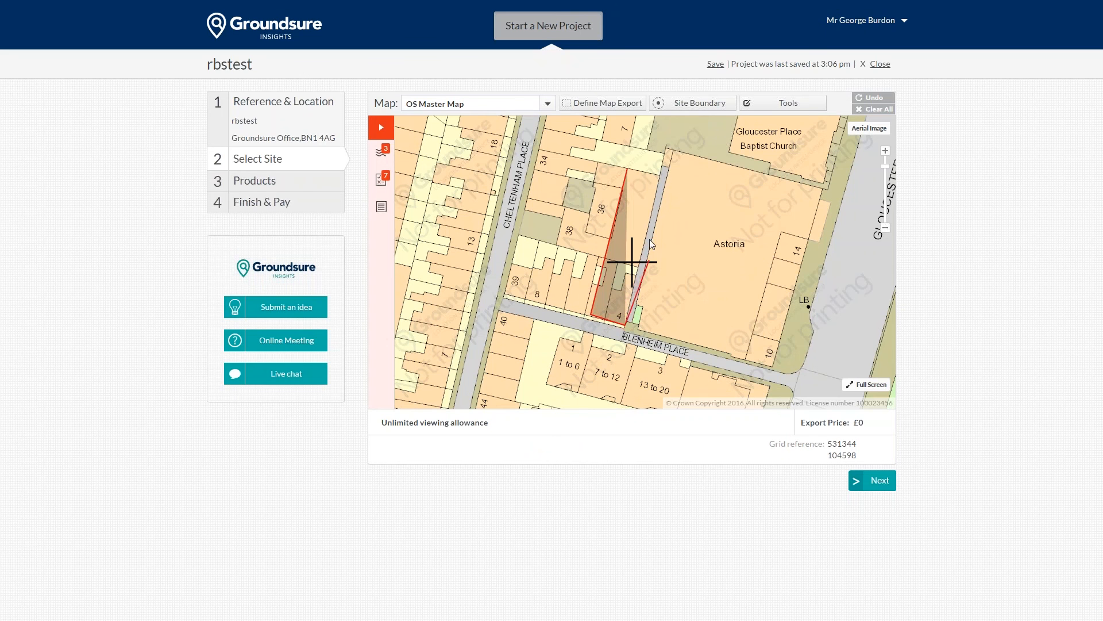
pyautogui.click(661, 172)
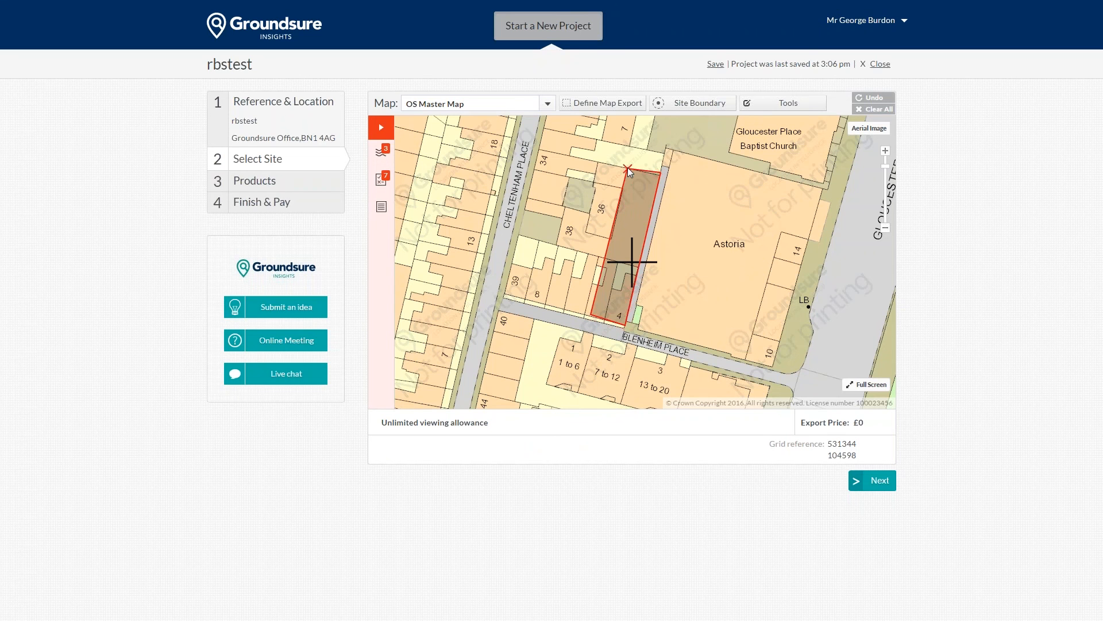
pyautogui.click(628, 169)
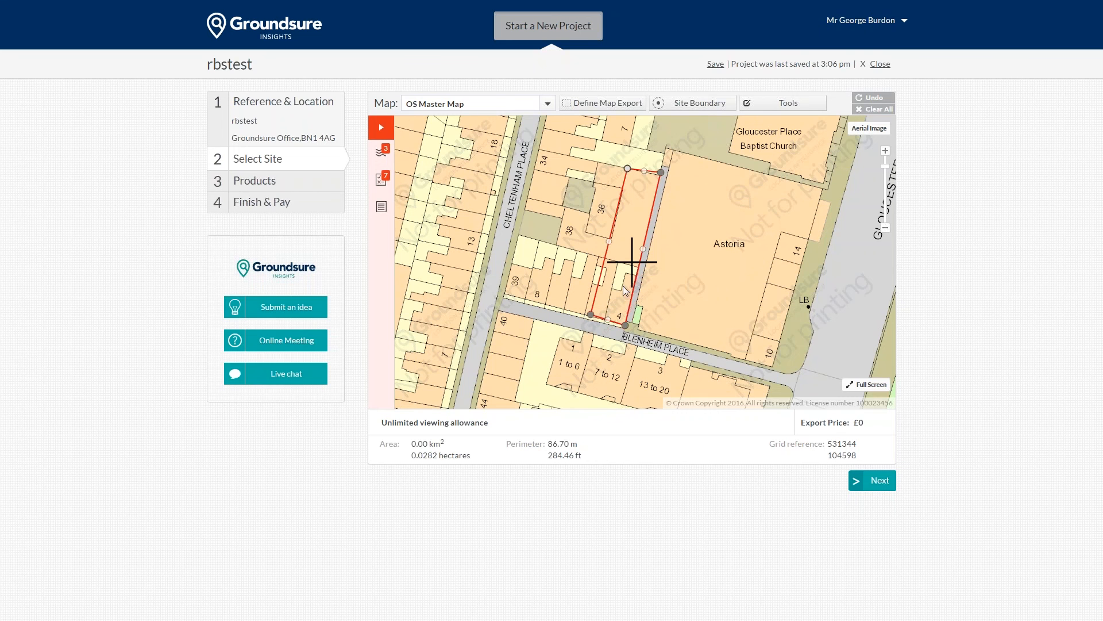
pyautogui.moveTo(660, 173); pyautogui.dragTo(656, 177)
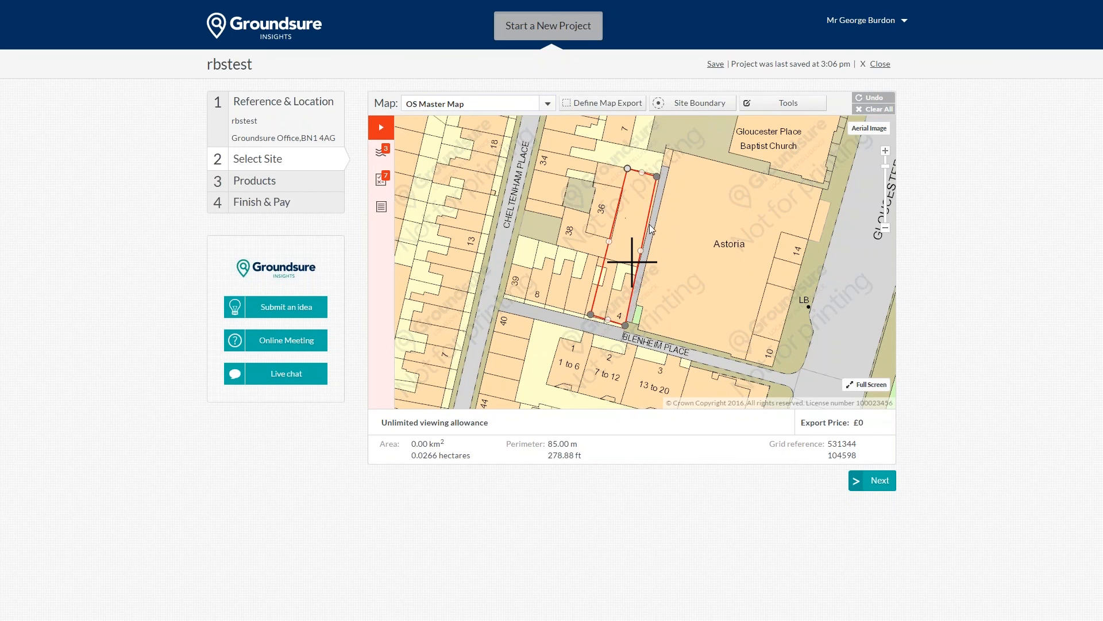
pyautogui.click(885, 151)
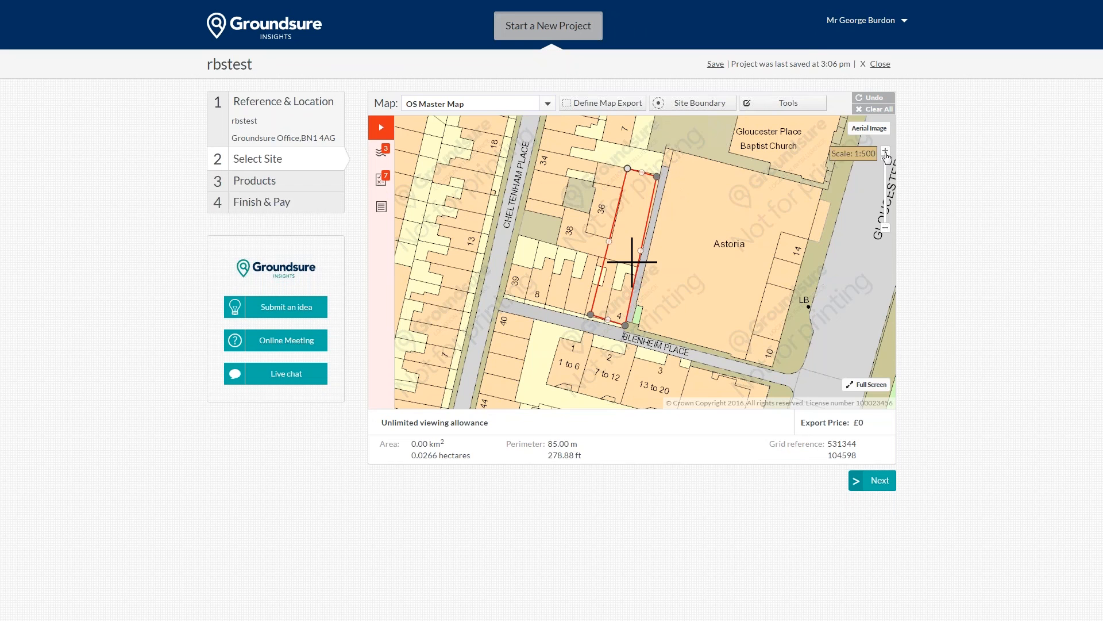
# Step: Nudge the boundary's top-right corner up and its bottom-left corner further left
pyautogui.moveTo(758, 135); pyautogui.dragTo(736, 211)
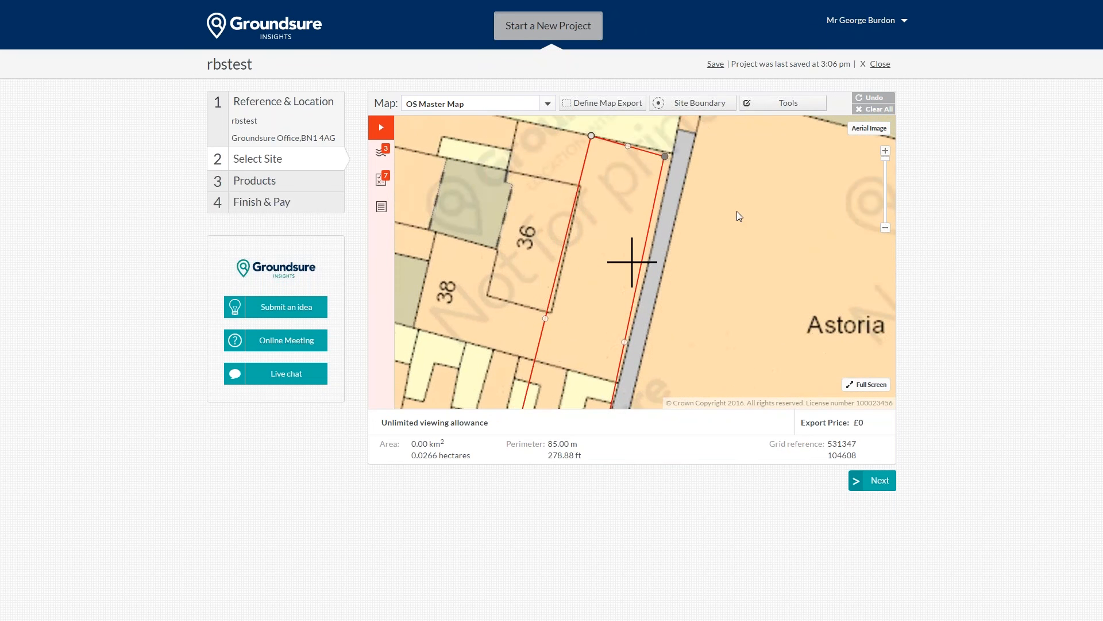
pyautogui.moveTo(664, 157); pyautogui.dragTo(669, 153)
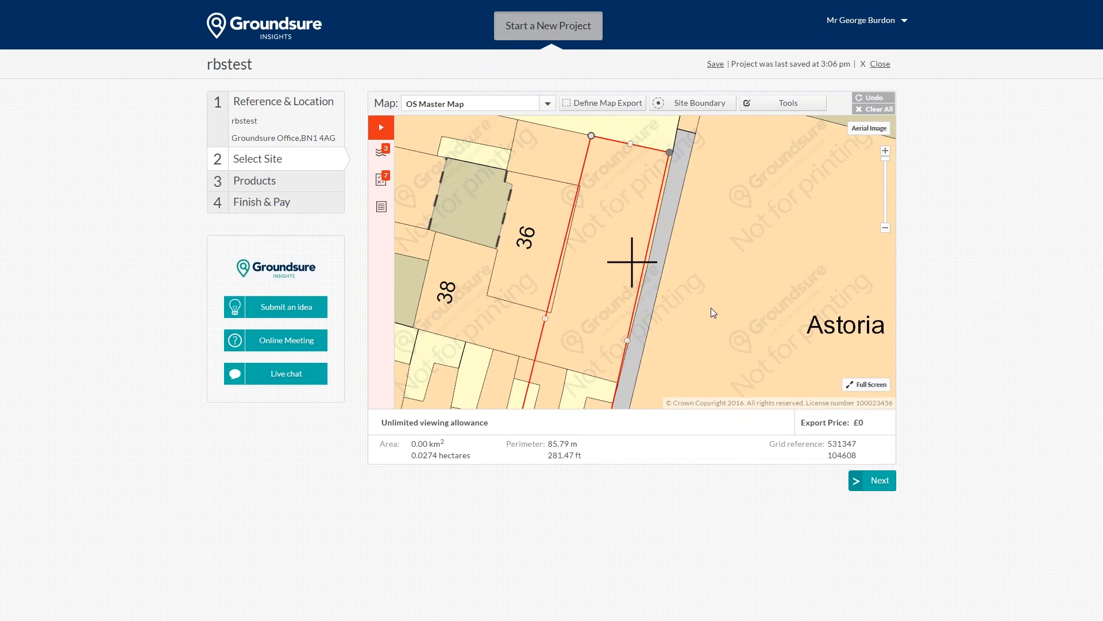
pyautogui.moveTo(711, 308); pyautogui.dragTo(712, 292)
pyautogui.moveTo(629, 273); pyautogui.dragTo(662, 154)
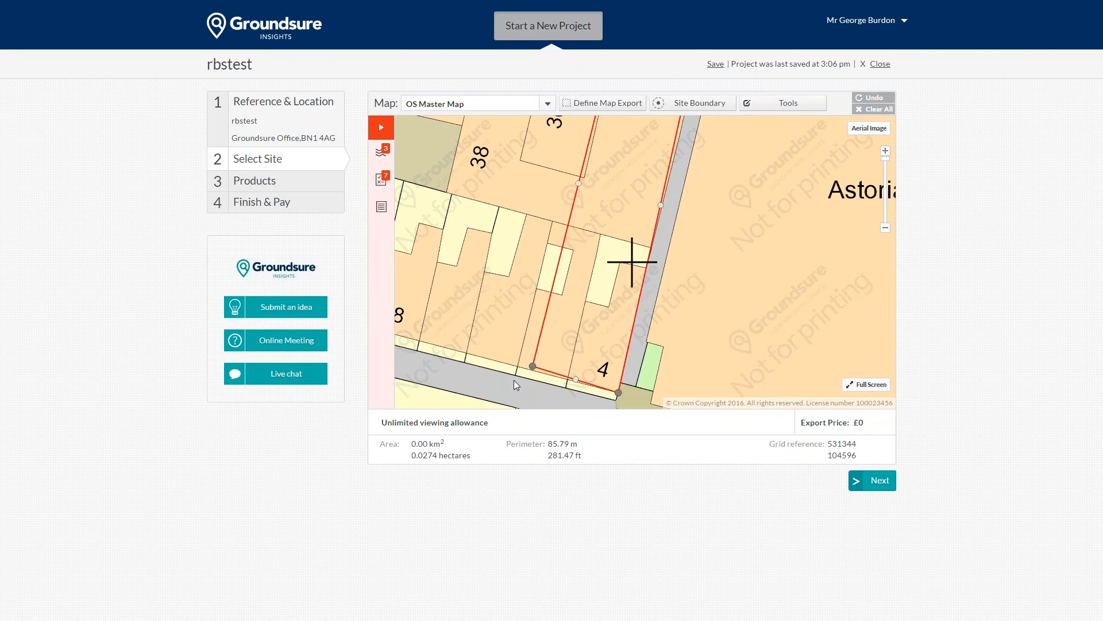
pyautogui.moveTo(533, 366); pyautogui.dragTo(517, 366)
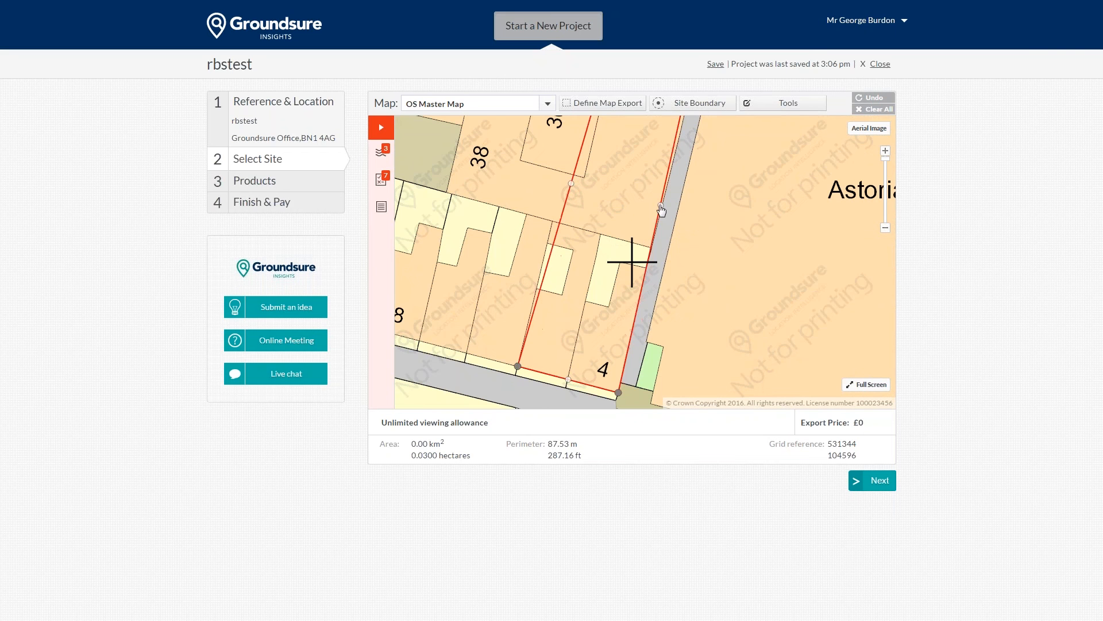
# Step: Add corners pulling the right edge east across the lane, to about 0.0438 ha and 94.93 m
pyautogui.moveTo(661, 205); pyautogui.dragTo(698, 216)
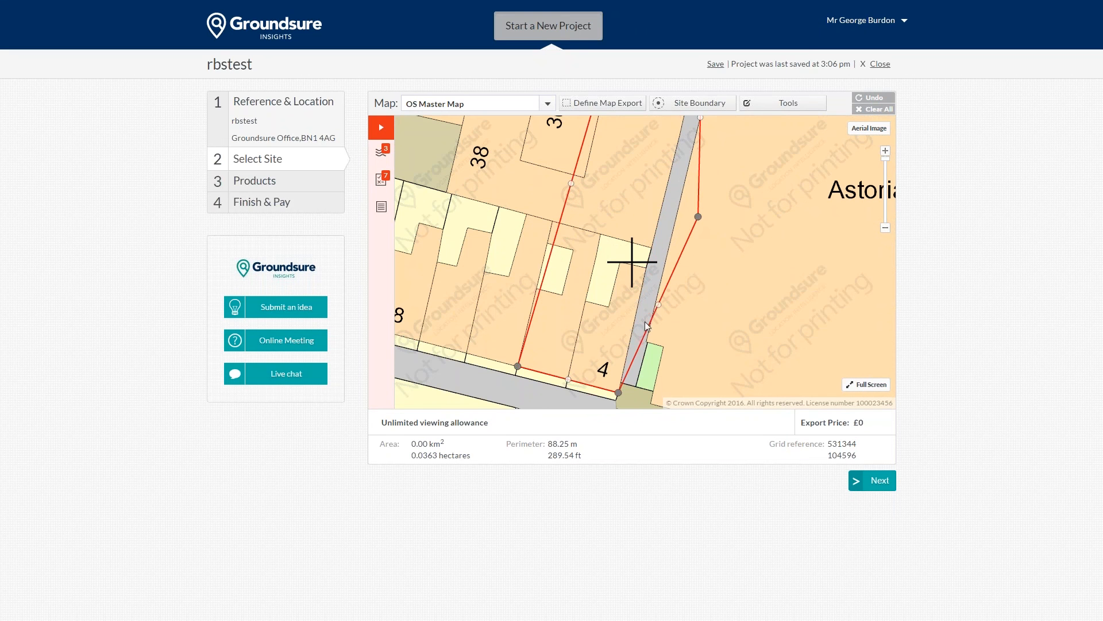
pyautogui.moveTo(658, 304); pyautogui.dragTo(686, 323)
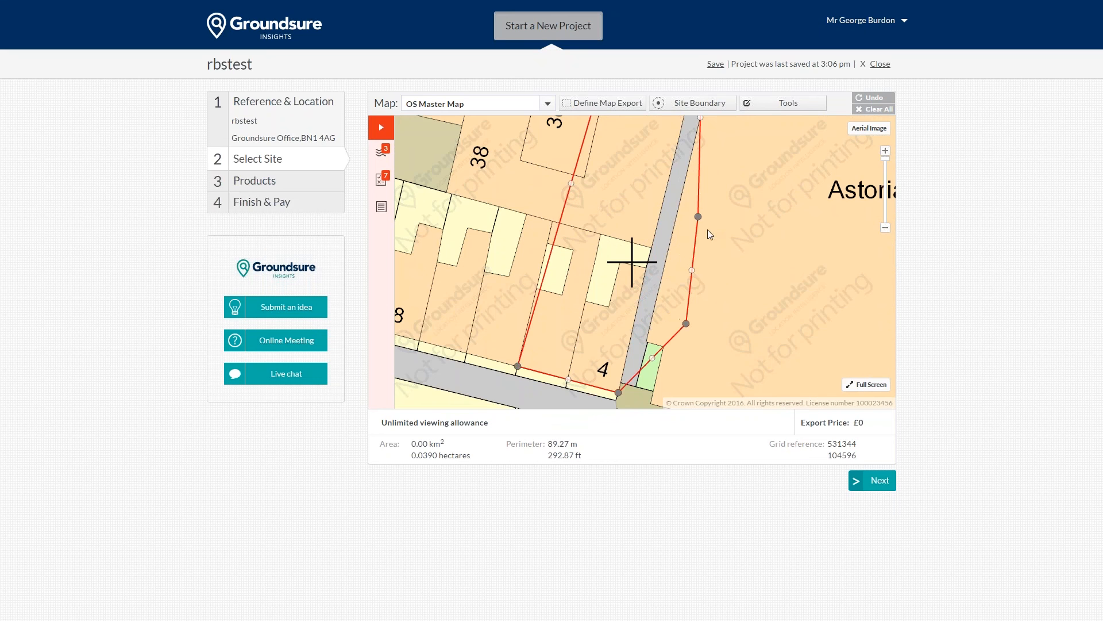
pyautogui.moveTo(733, 183); pyautogui.dragTo(730, 287)
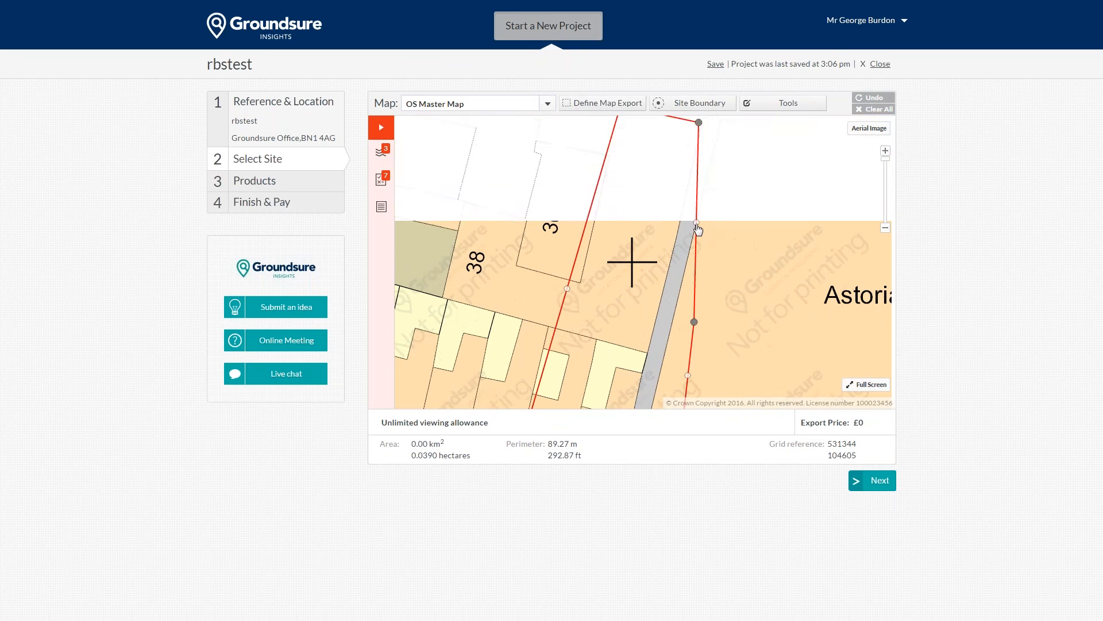
pyautogui.moveTo(697, 224); pyautogui.dragTo(727, 219)
pyautogui.moveTo(793, 181); pyautogui.dragTo(790, 270)
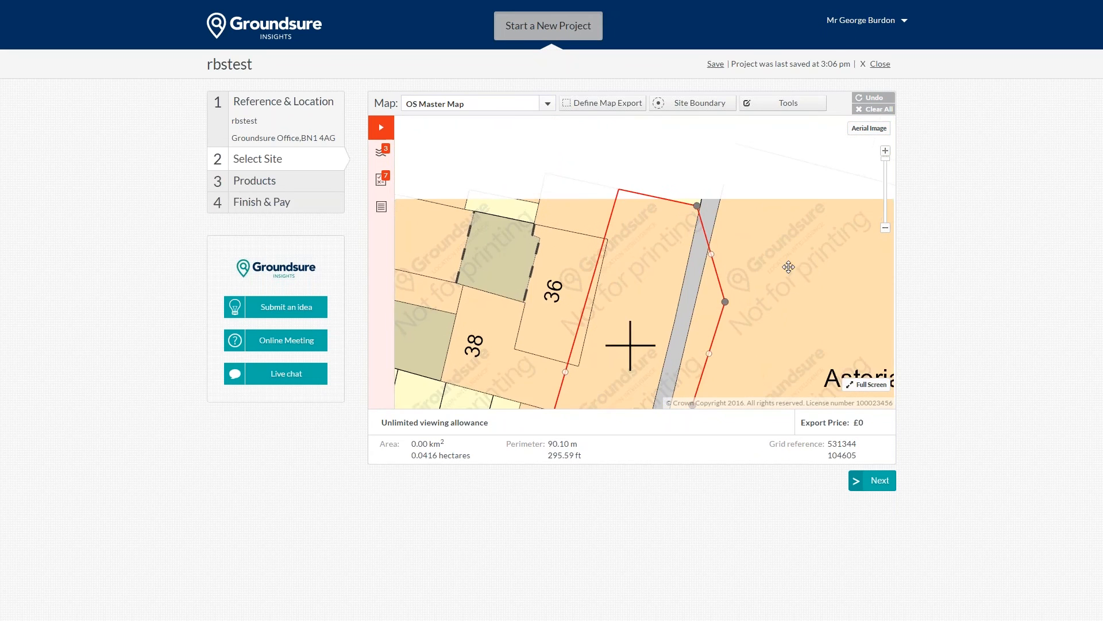
pyautogui.moveTo(711, 262); pyautogui.dragTo(751, 215)
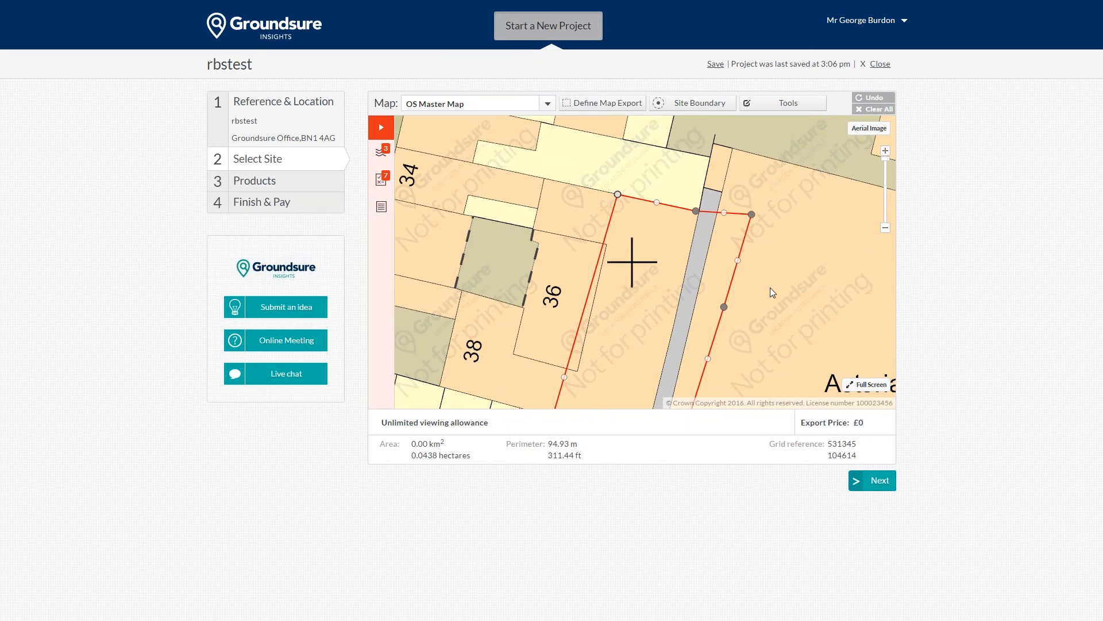
pyautogui.click(886, 228)
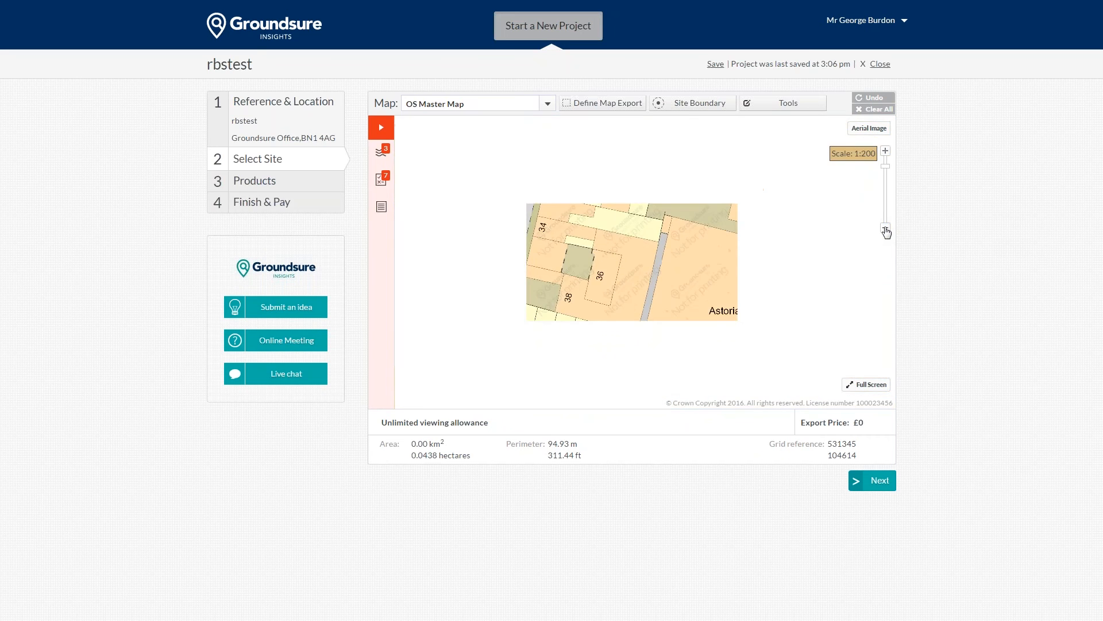
pyautogui.moveTo(755, 322); pyautogui.dragTo(771, 273)
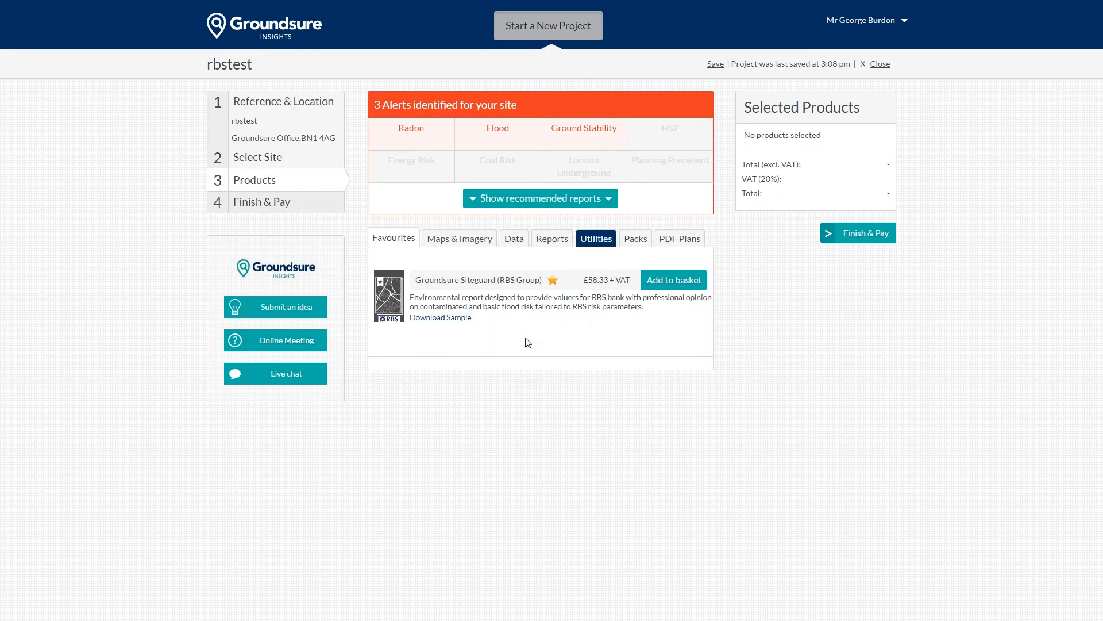
# Step: Show the full list of report products and scroll through it
pyautogui.click(553, 239)
pyautogui.scroll(-1, 535, 372)
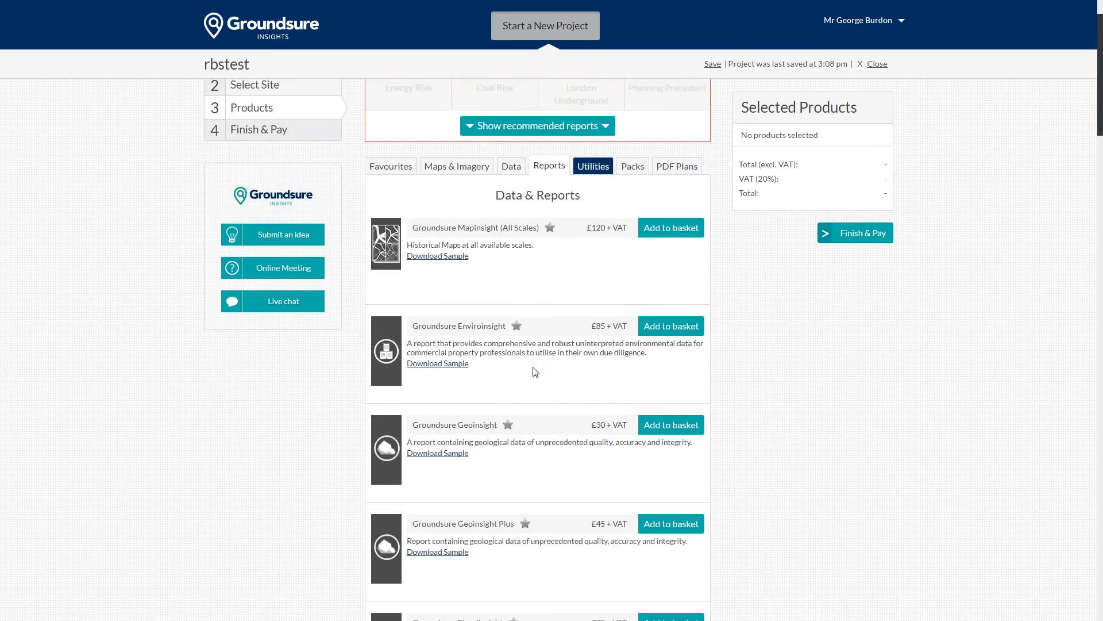
pyautogui.scroll(-9, 535, 372)
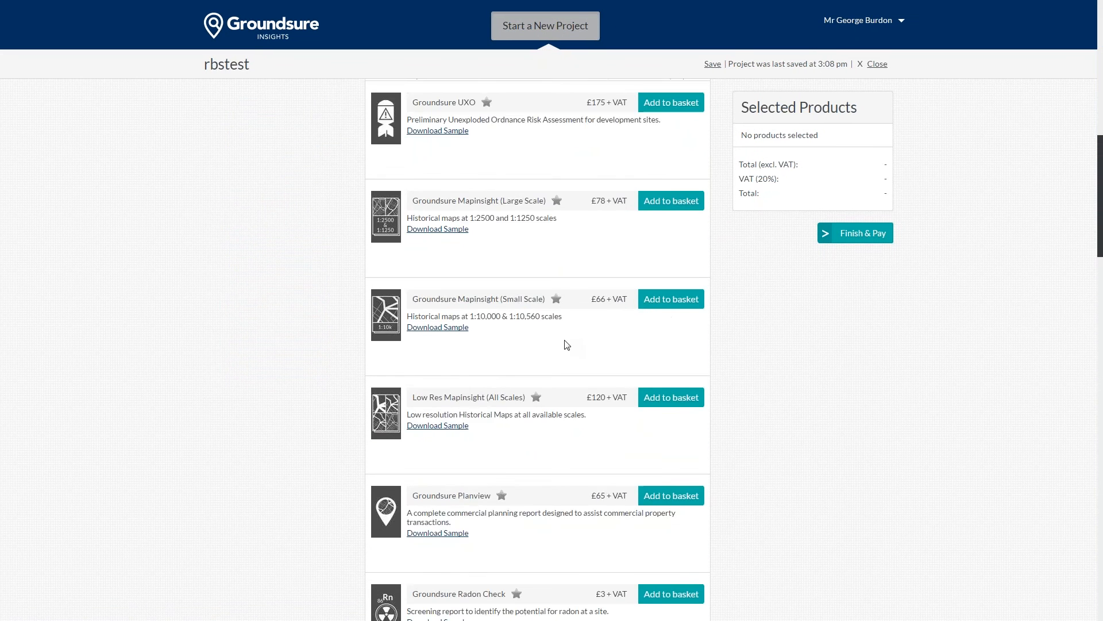
pyautogui.scroll(-9, 567, 344)
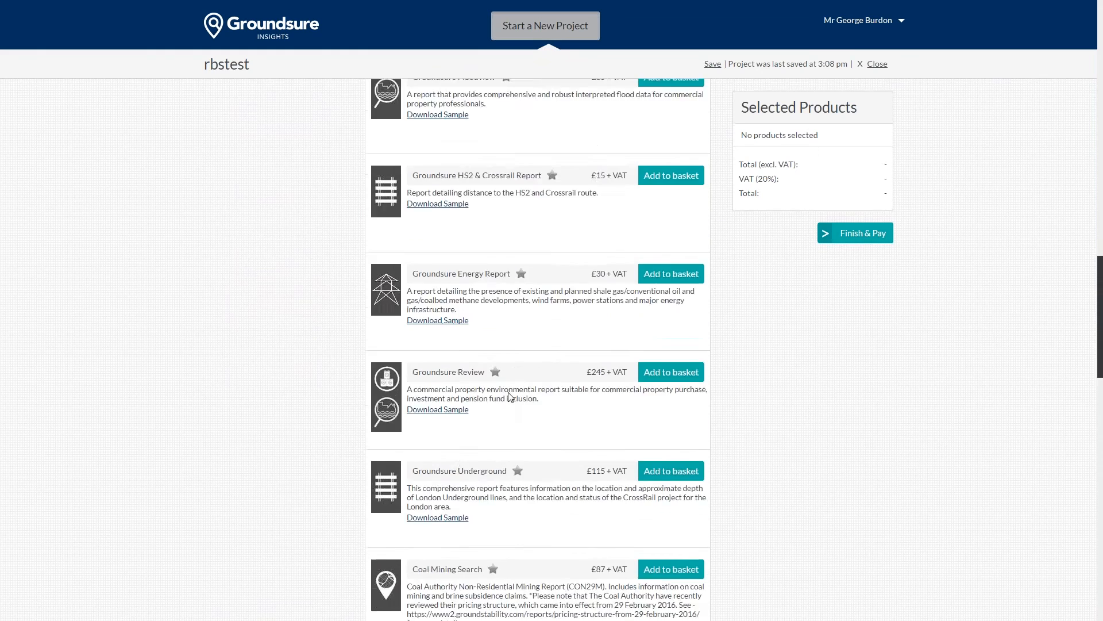
pyautogui.scroll(-8, 510, 397)
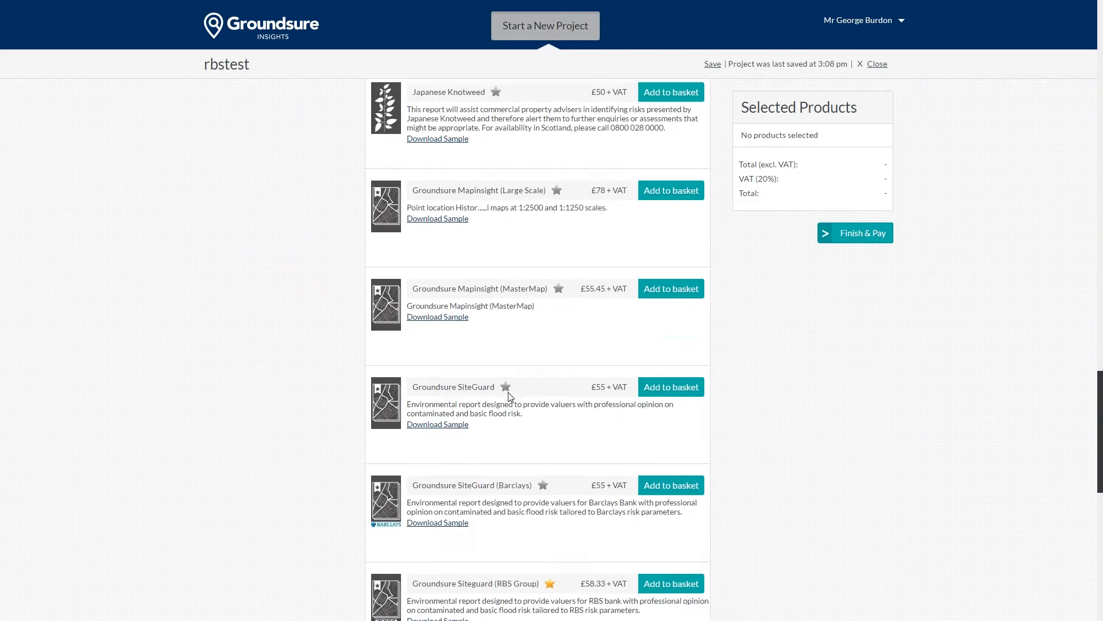
pyautogui.scroll(10, 509, 397)
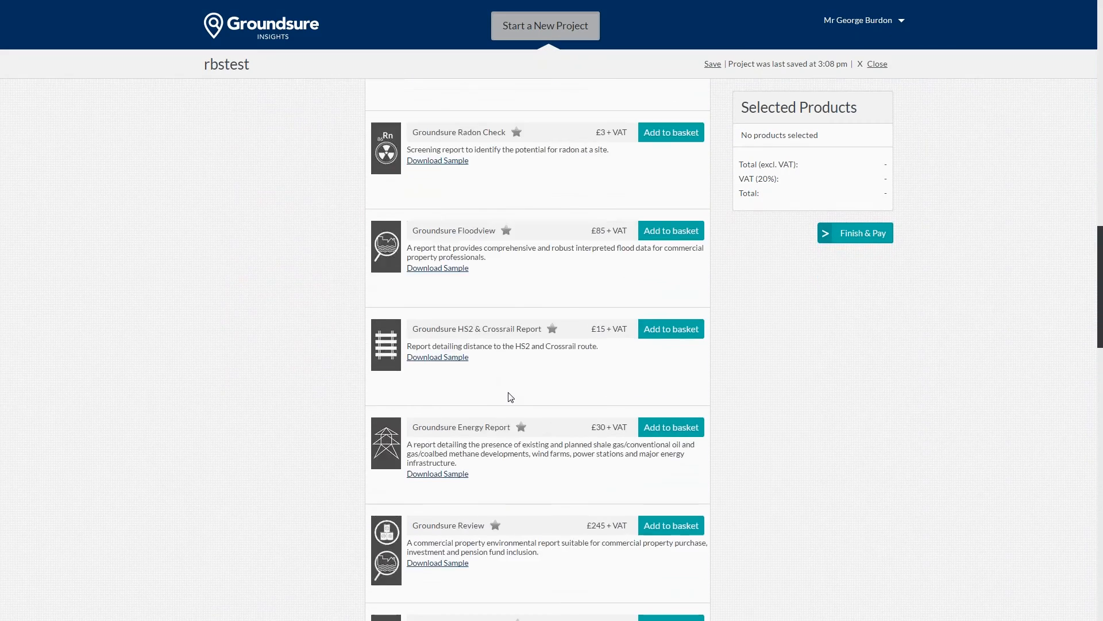
pyautogui.scroll(-15, 509, 396)
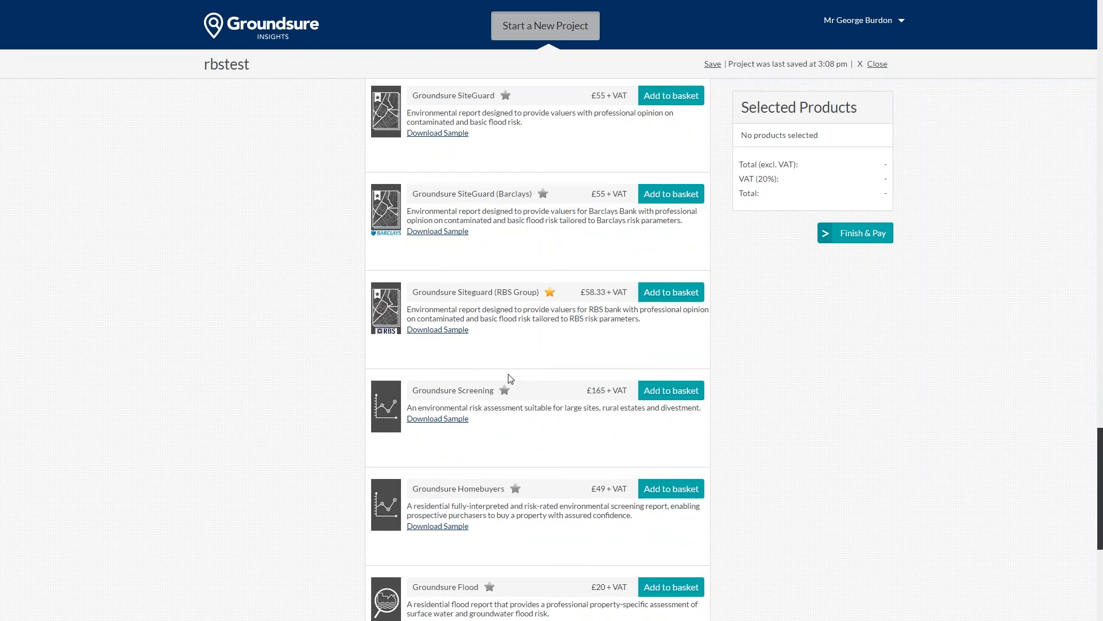
pyautogui.scroll(12, 510, 378)
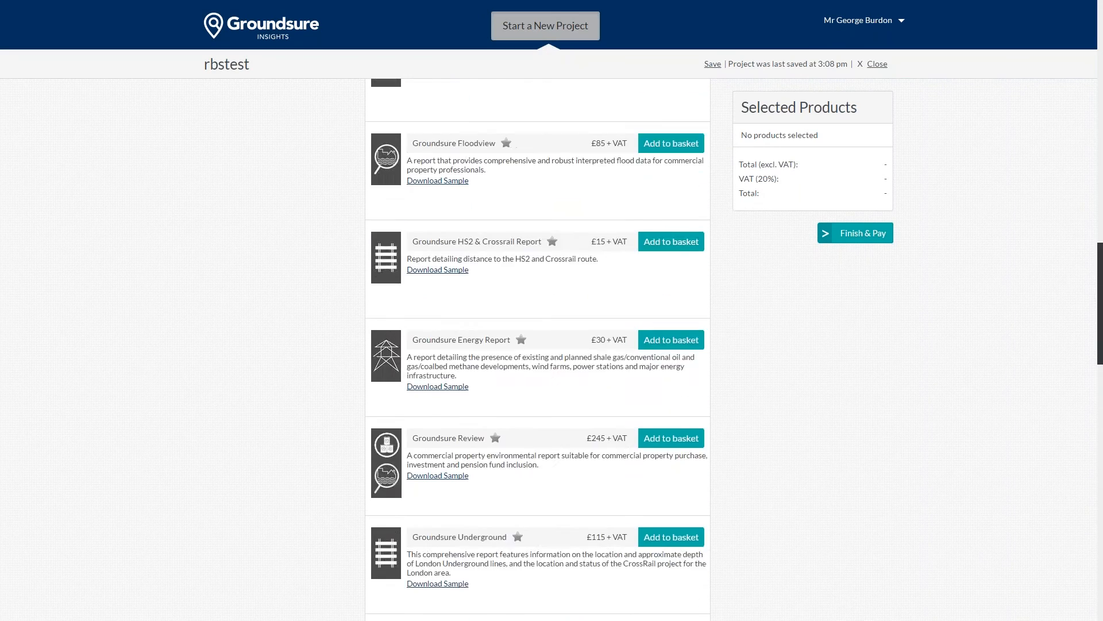
pyautogui.scroll(20, 414, 281)
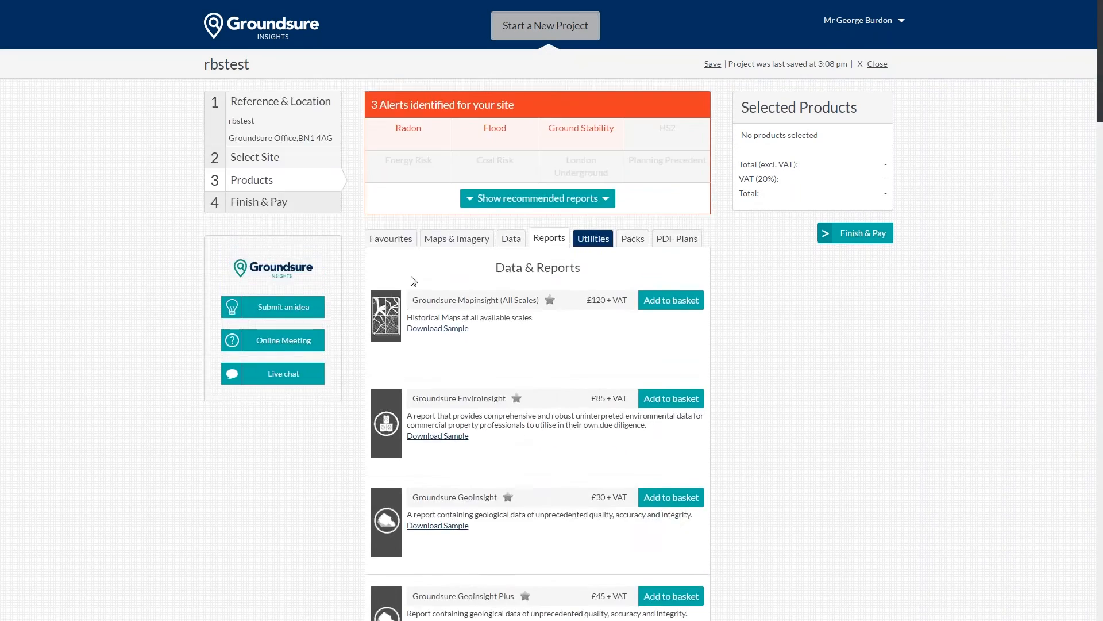
# Step: Add Groundsure Siteguard (RBS Group) from Favourites to the basket at £70 and continue
pyautogui.click(397, 238)
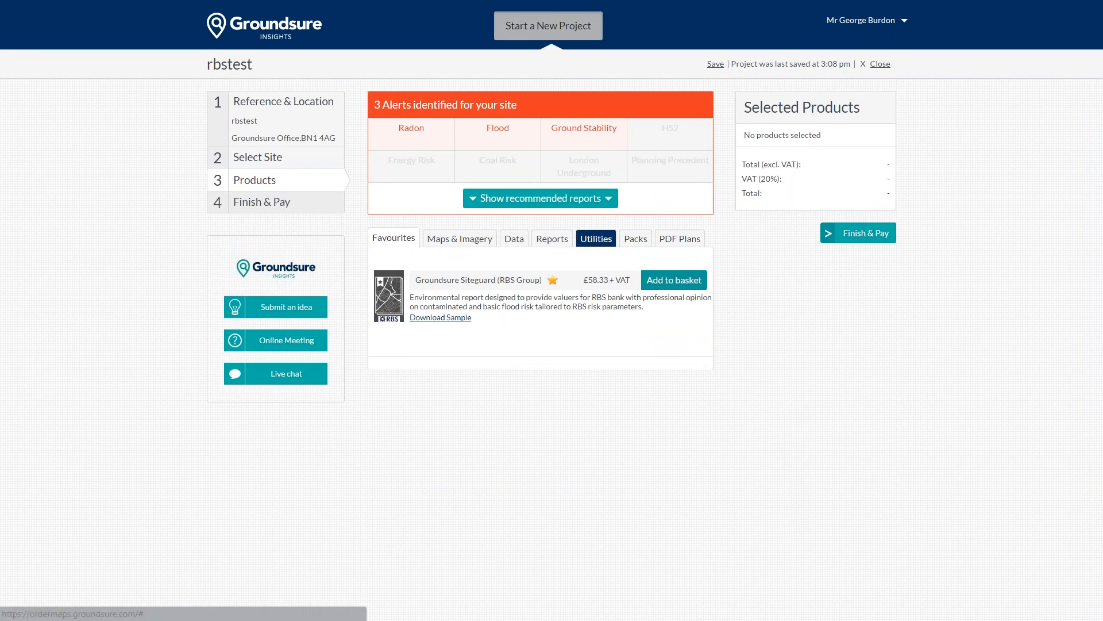
pyautogui.click(674, 280)
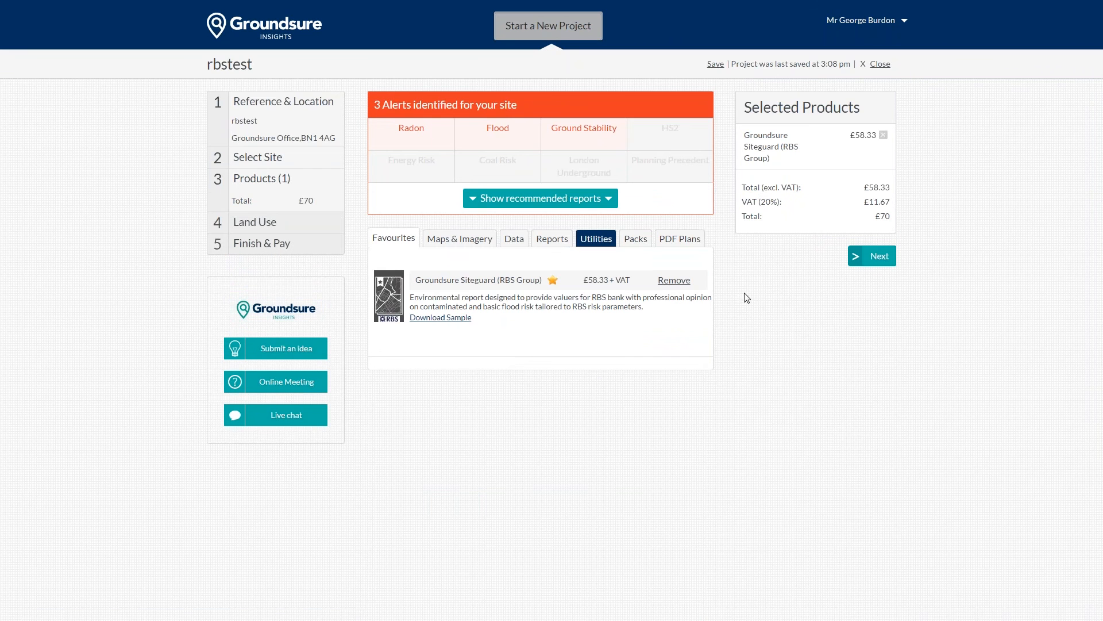
pyautogui.click(871, 263)
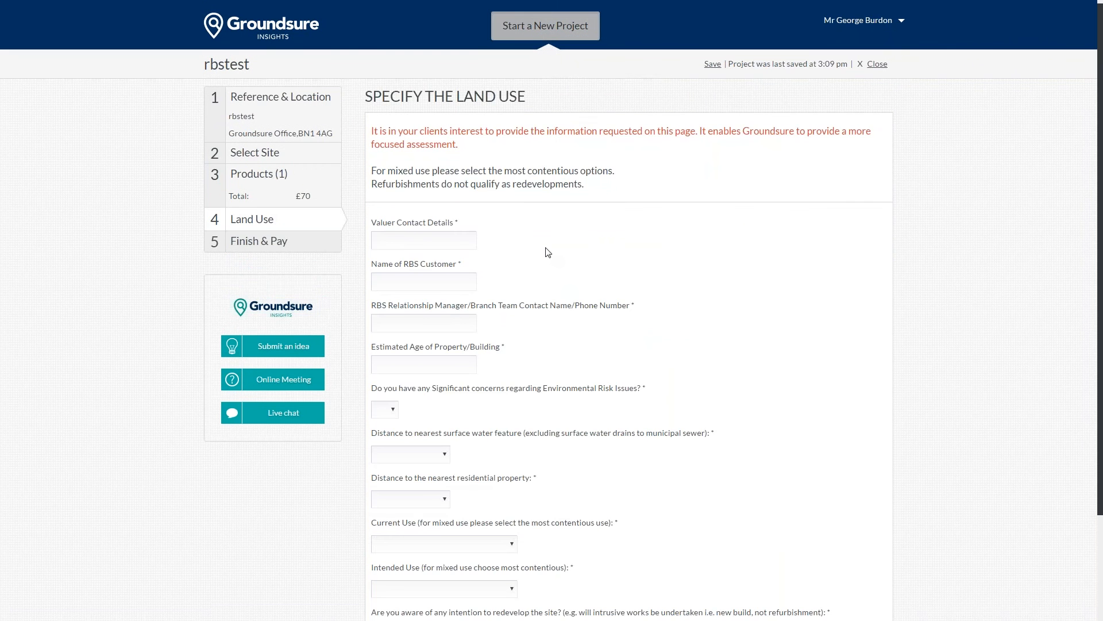
# Step: Scroll down the Land Use form to review its blank valuer, customer and risk questions
pyautogui.scroll(-1, 548, 253)
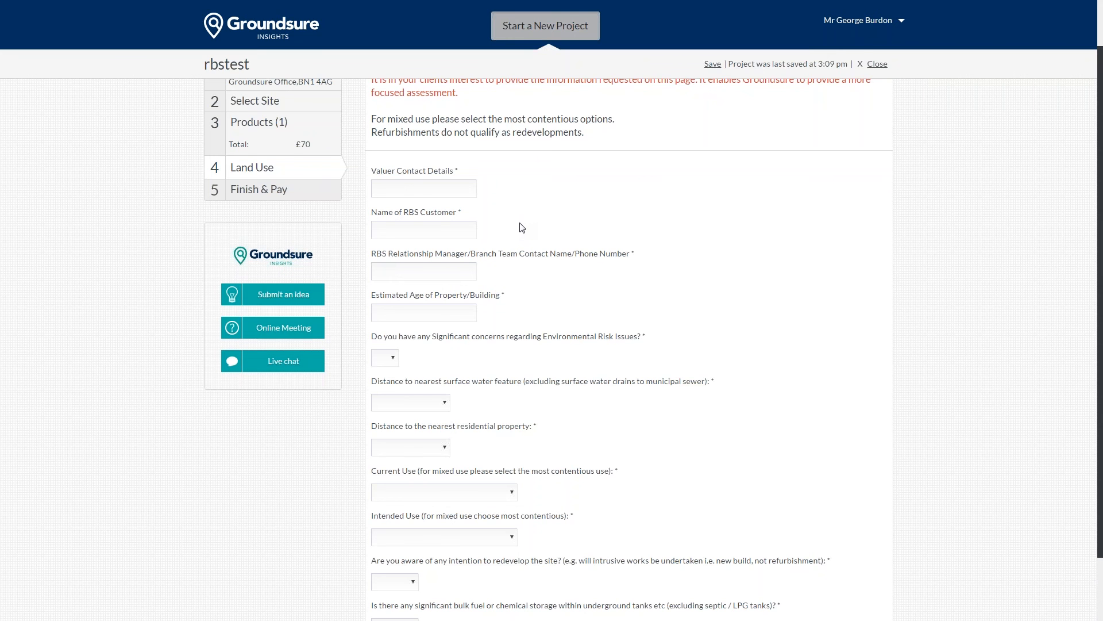
pyautogui.scroll(-1, 529, 241)
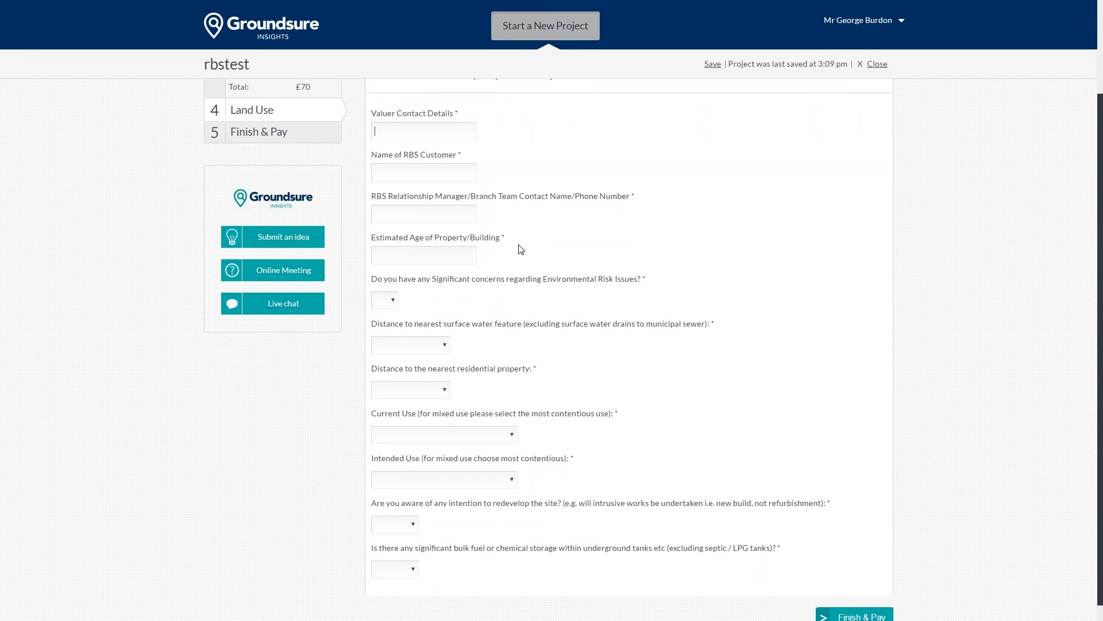
# Step: Fill the Land Use text fields, including RBS customer name and relationship manager, with test text
pyautogui.write('asdaa')
pyautogui.click(430, 172)
pyautogui.write('asdas')
pyautogui.press('Tab')
pyautogui.write('asdasd')
pyautogui.write('12')
# Step: Answer Yes to environmental risk concerns and set surface water and residential distances to On Site
pyautogui.click(385, 300)
pyautogui.click(380, 324)
pyautogui.click(409, 345)
pyautogui.click(408, 369)
pyautogui.click(409, 390)
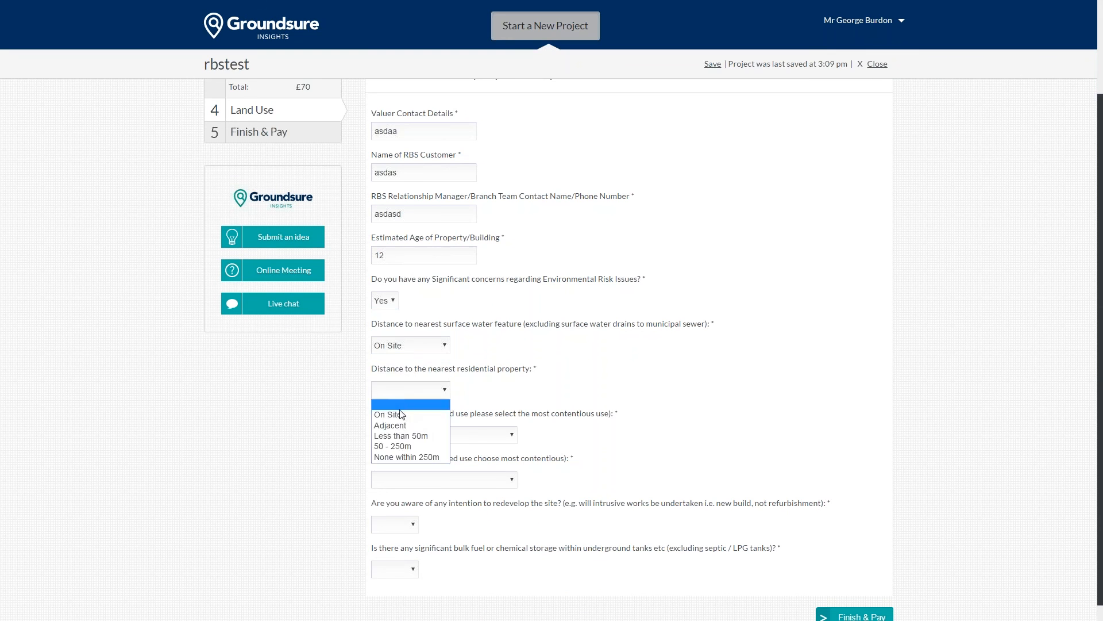
pyautogui.click(400, 411)
pyautogui.click(417, 389)
pyautogui.click(406, 414)
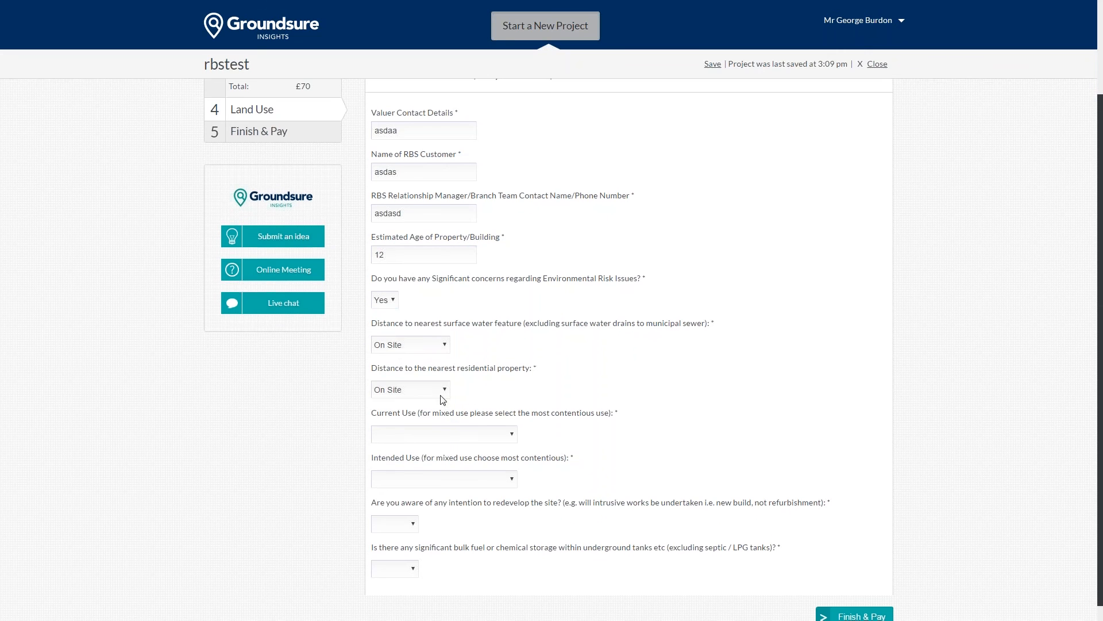
# Step: Set current use Commercial - Other, intended use Light Industrial, redevelopment and bulk fuel Unknown, then Finish & Pay
pyautogui.scroll(-1, 414, 425)
pyautogui.click(423, 415)
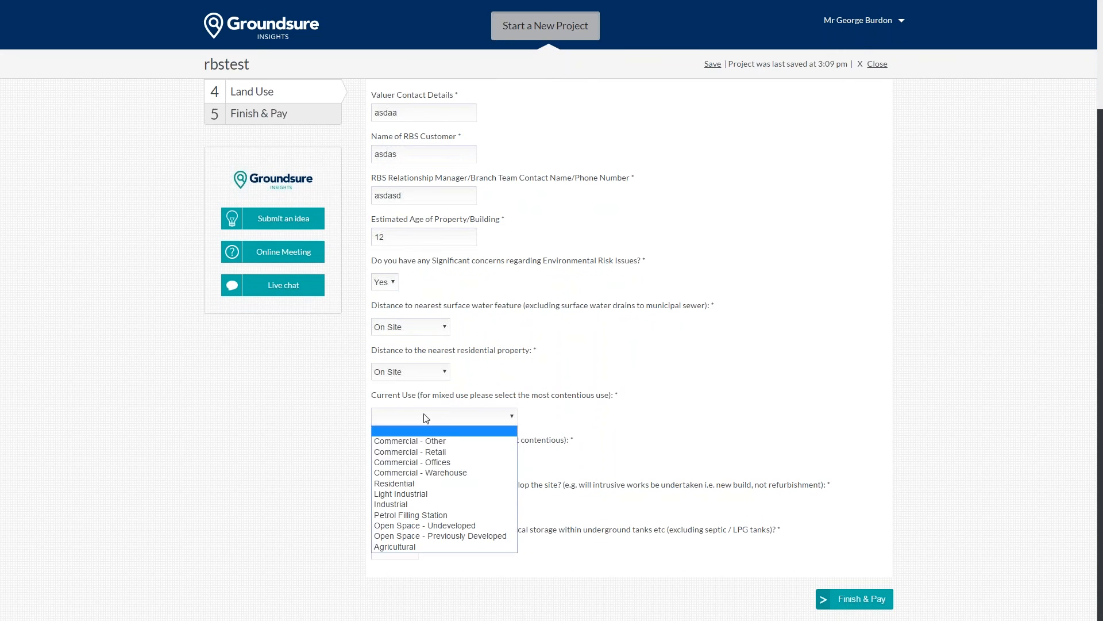
pyautogui.click(419, 444)
pyautogui.click(422, 461)
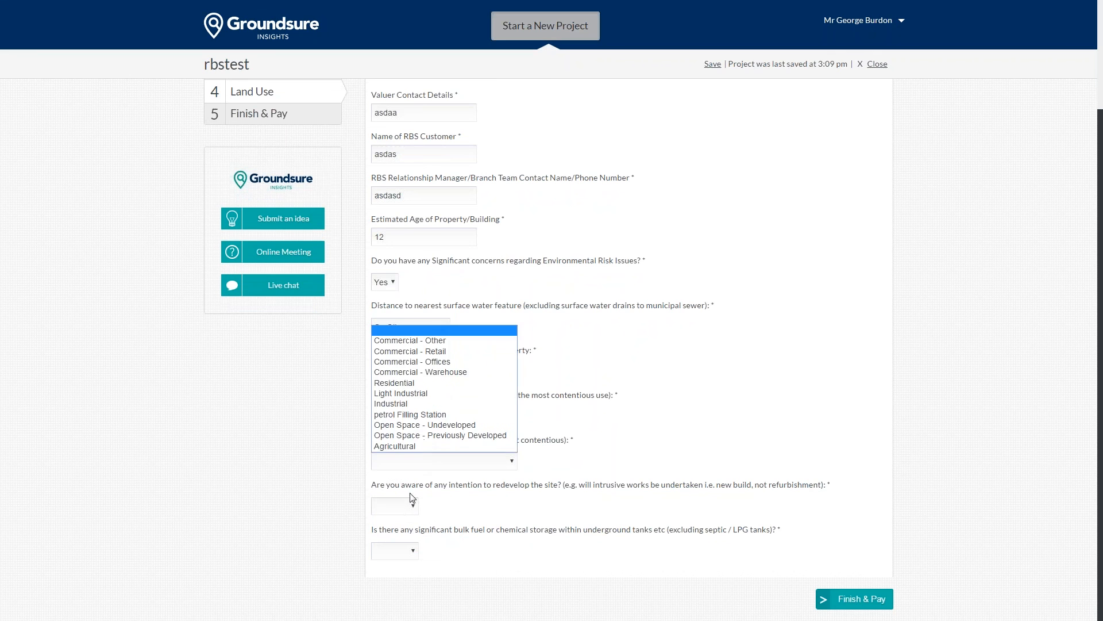
pyautogui.click(435, 400)
pyautogui.click(408, 505)
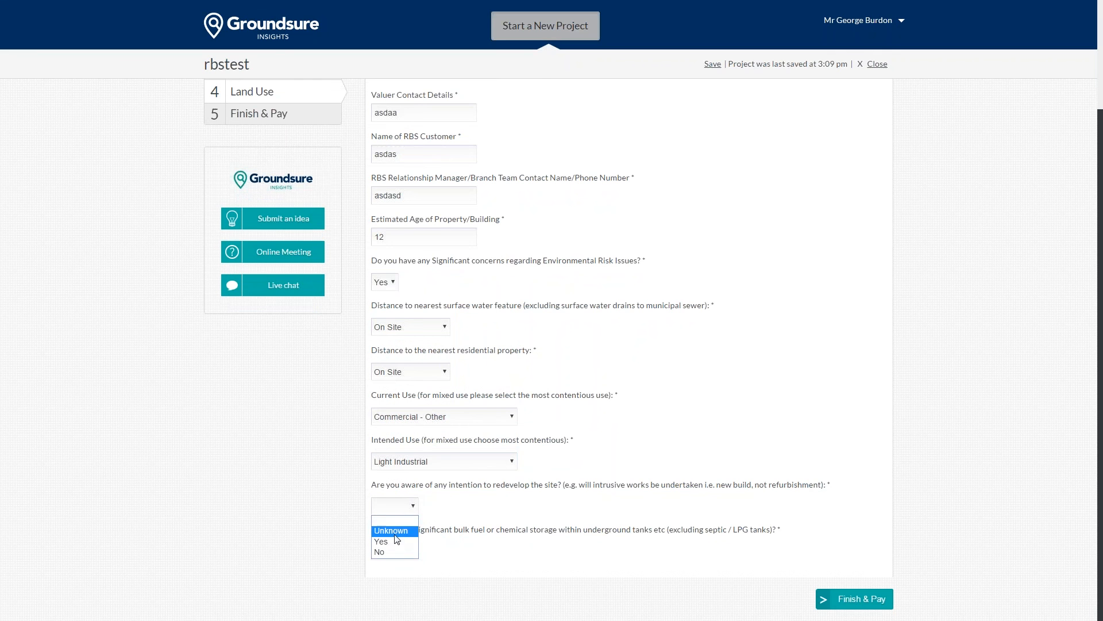
pyautogui.click(395, 529)
pyautogui.click(394, 551)
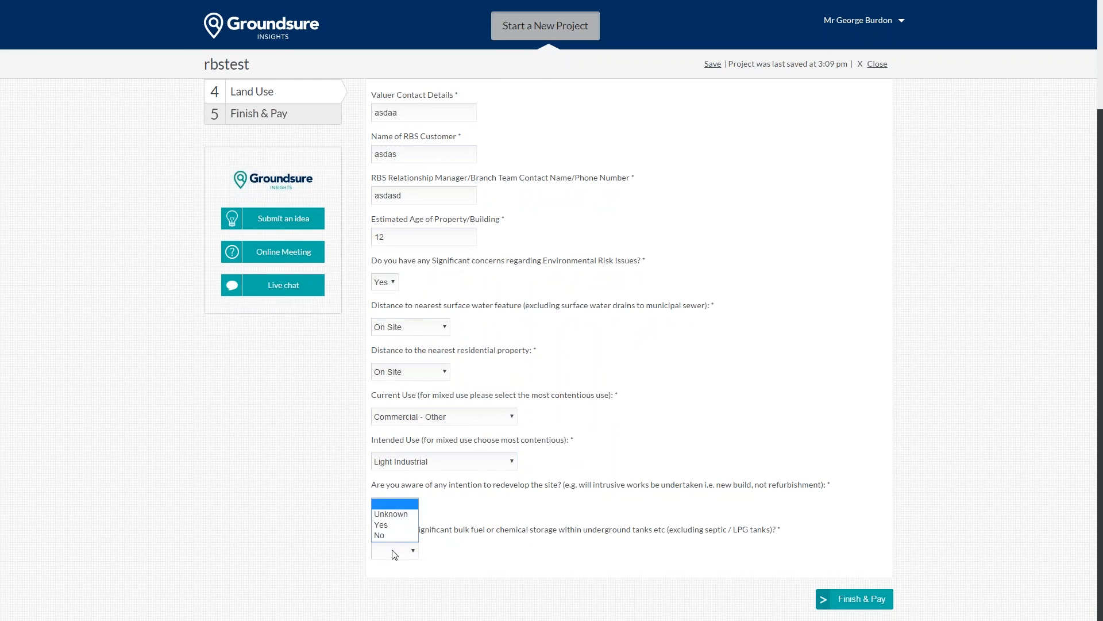
pyautogui.click(400, 515)
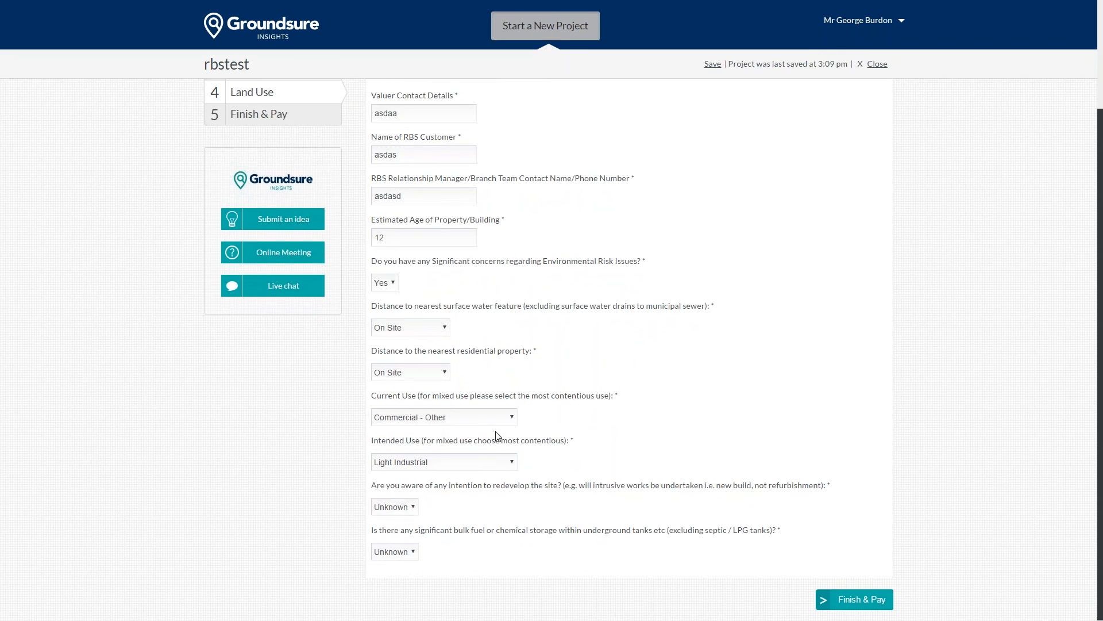
pyautogui.scroll(1, 498, 436)
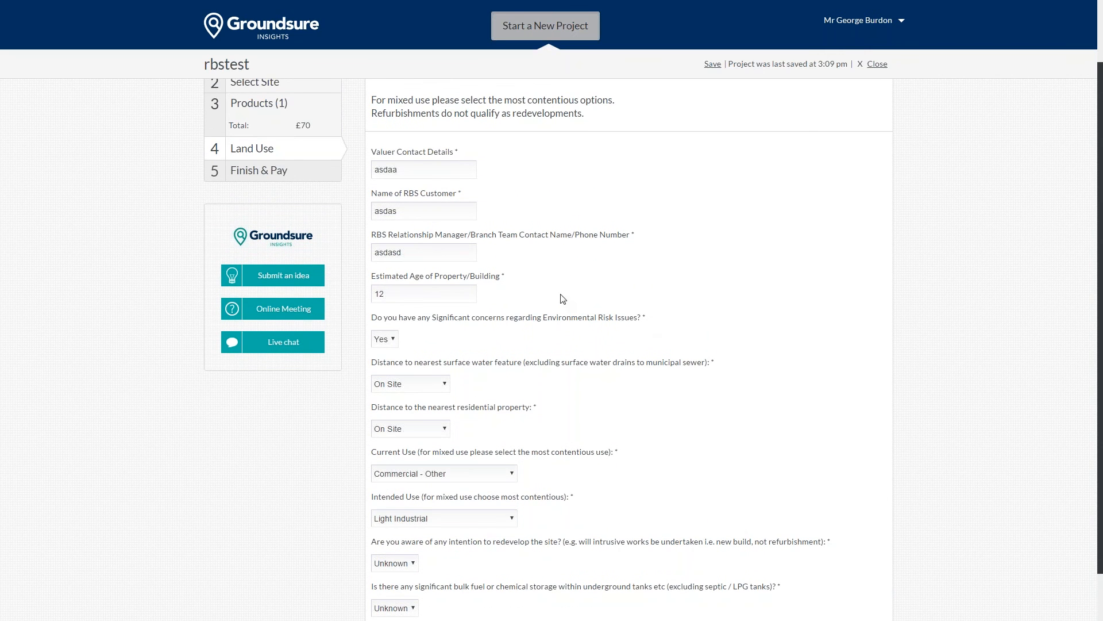
pyautogui.scroll(-1, 574, 290)
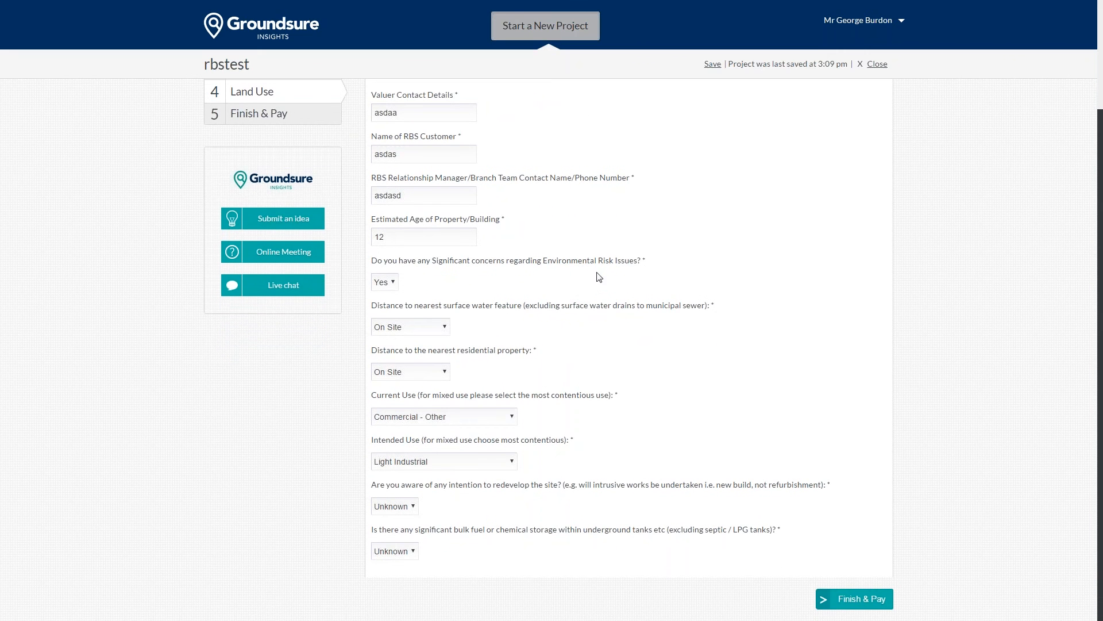
pyautogui.click(845, 599)
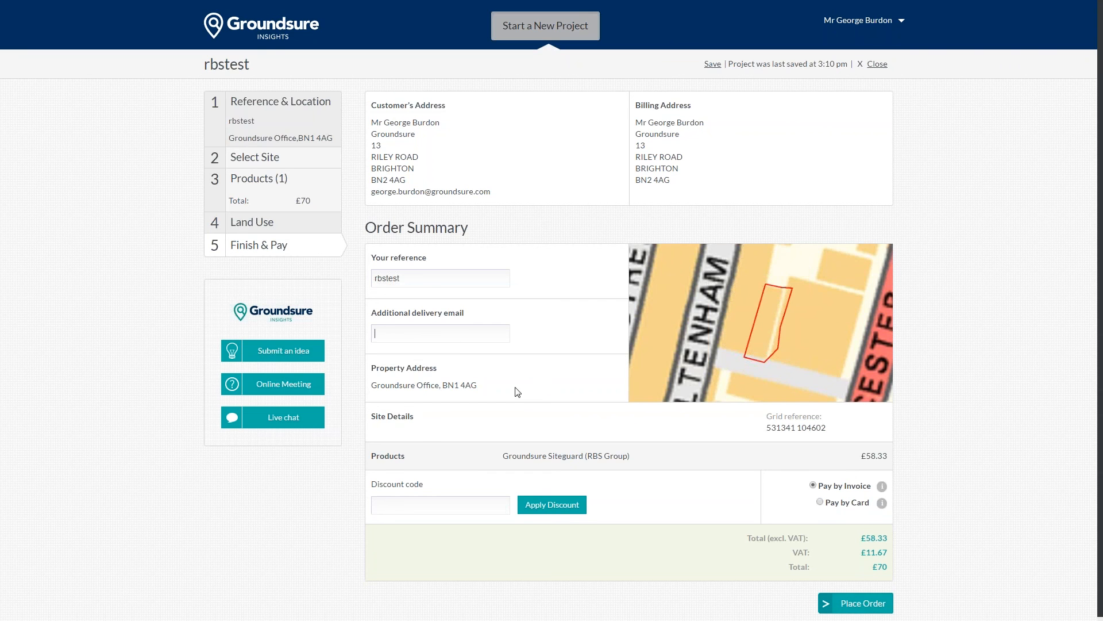
pyautogui.moveTo(477, 385); pyautogui.dragTo(371, 386)
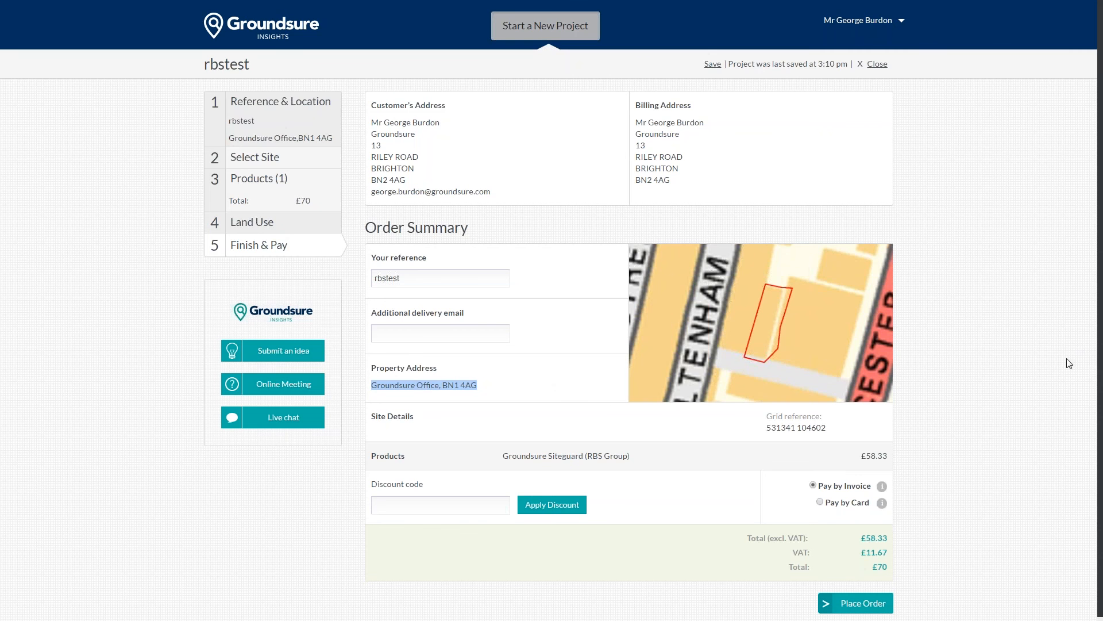
pyautogui.click(905, 377)
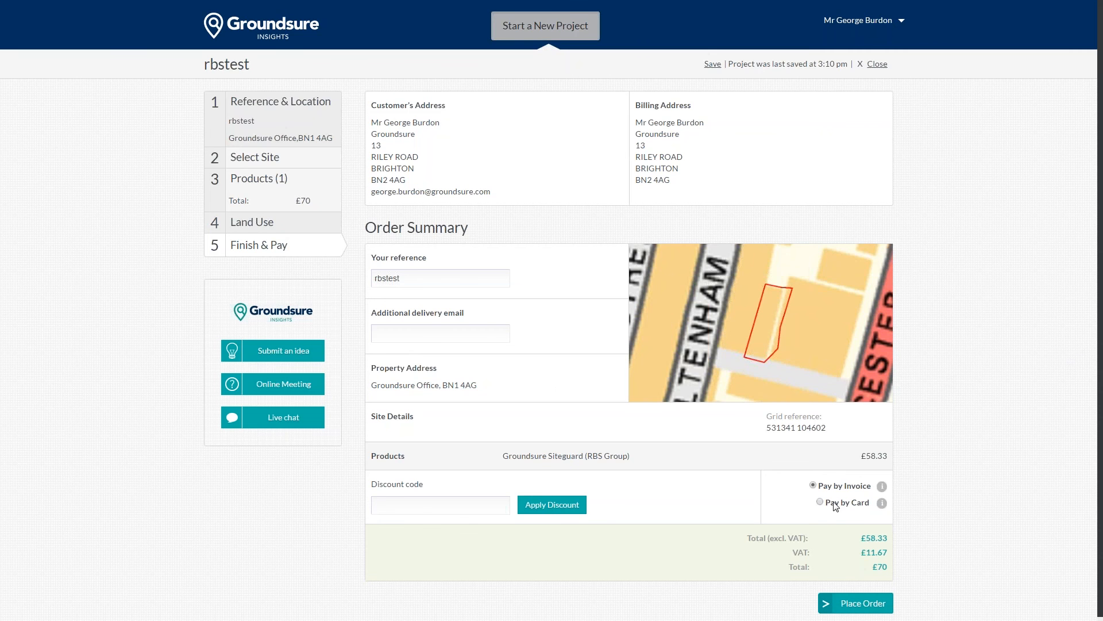
pyautogui.scroll(-1, 825, 483)
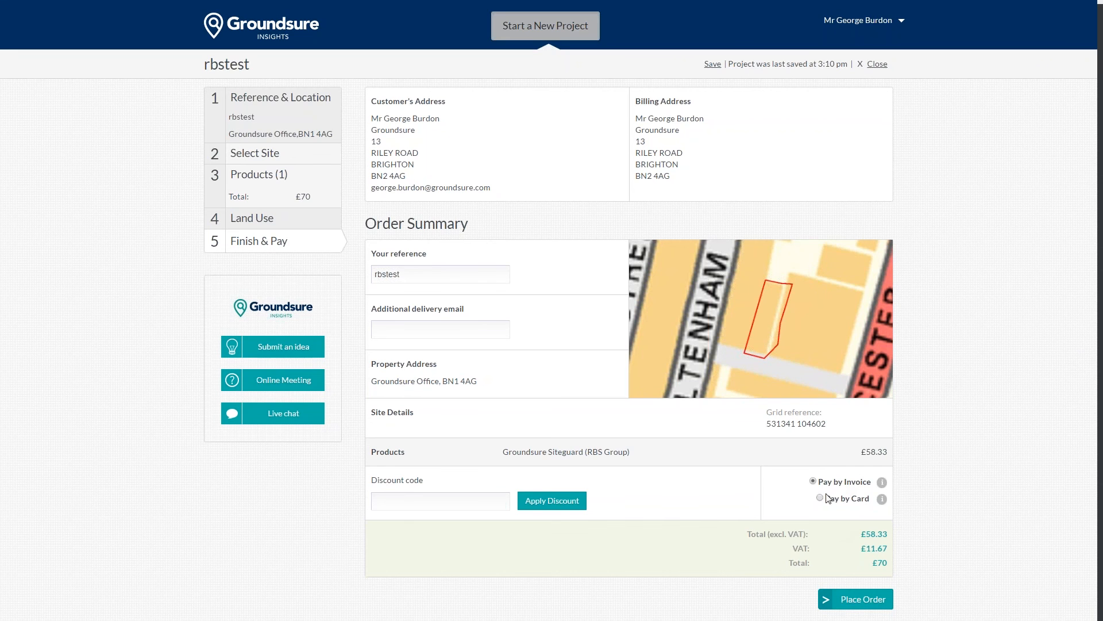
pyautogui.click(825, 499)
pyautogui.click(845, 481)
# Step: Place the £70 Siteguard (RBS Group) order paid by invoice
pyautogui.click(862, 600)
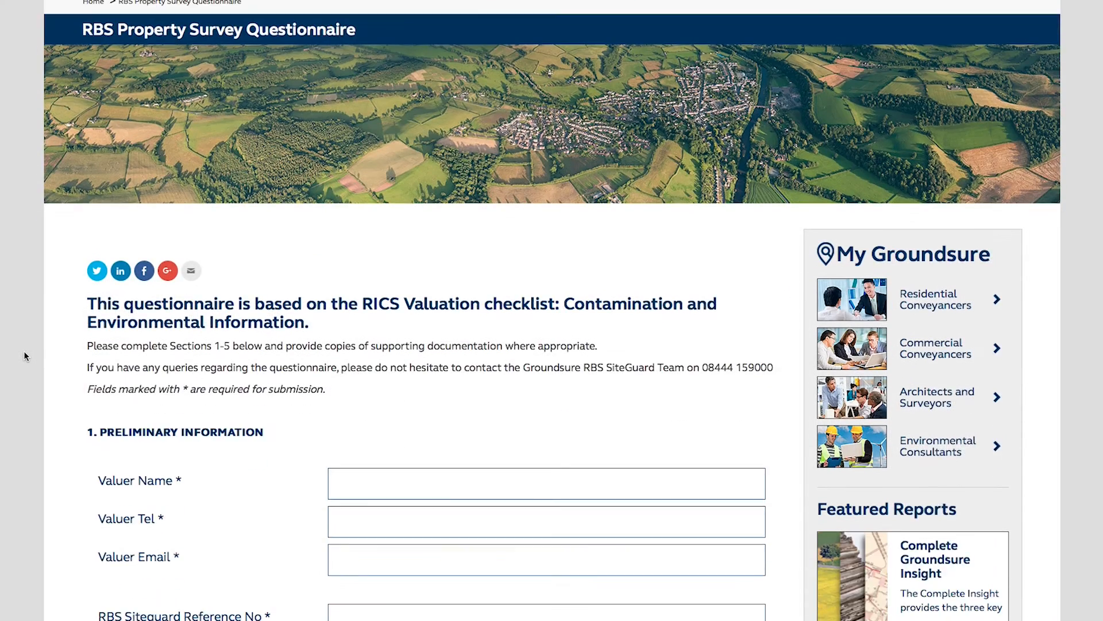
pyautogui.scroll(-4, 23, 350)
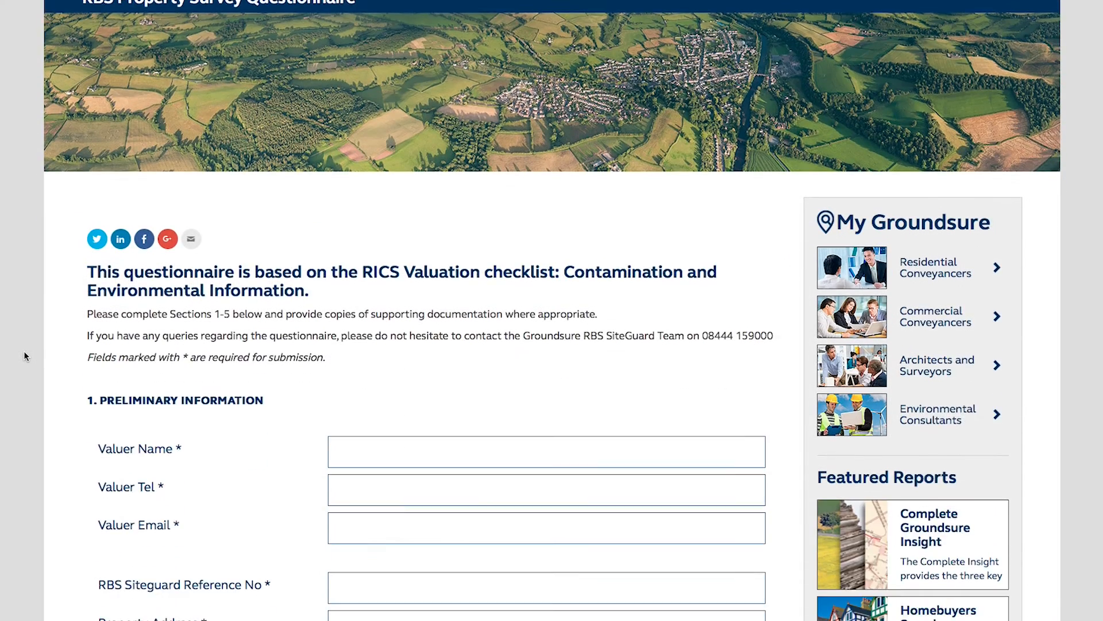
pyautogui.scroll(-8, 23, 350)
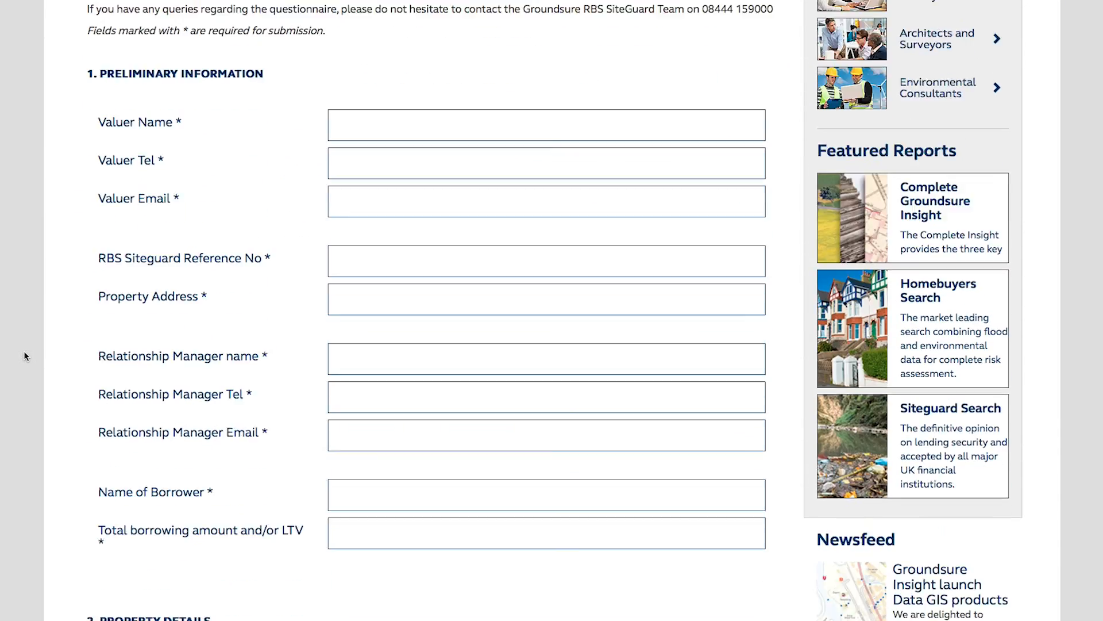
pyautogui.scroll(-8, 24, 353)
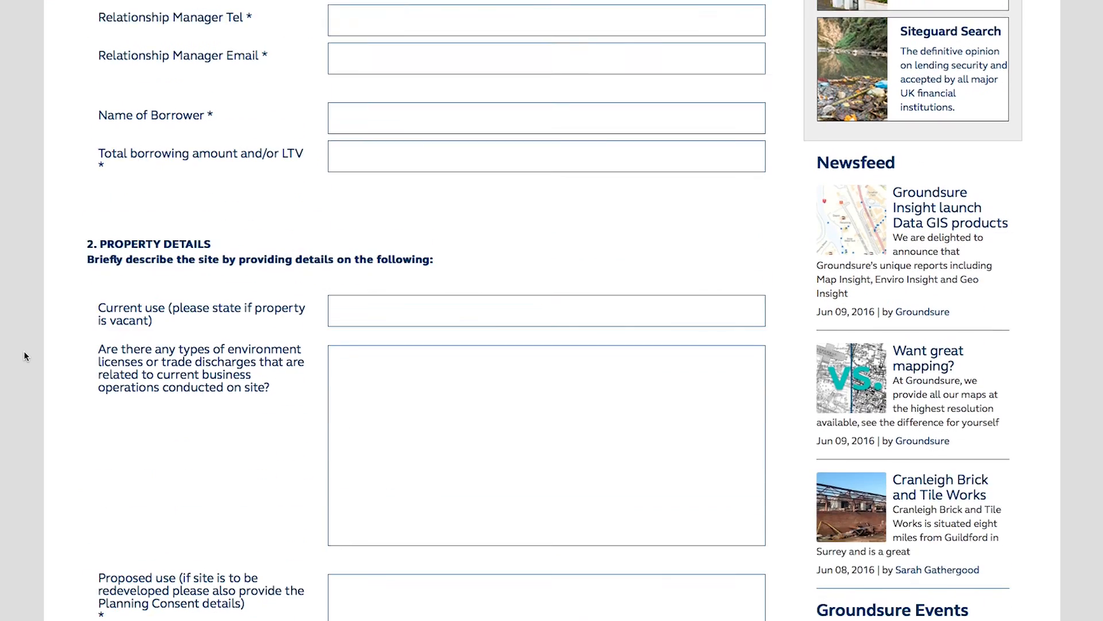
pyautogui.scroll(-14, 24, 357)
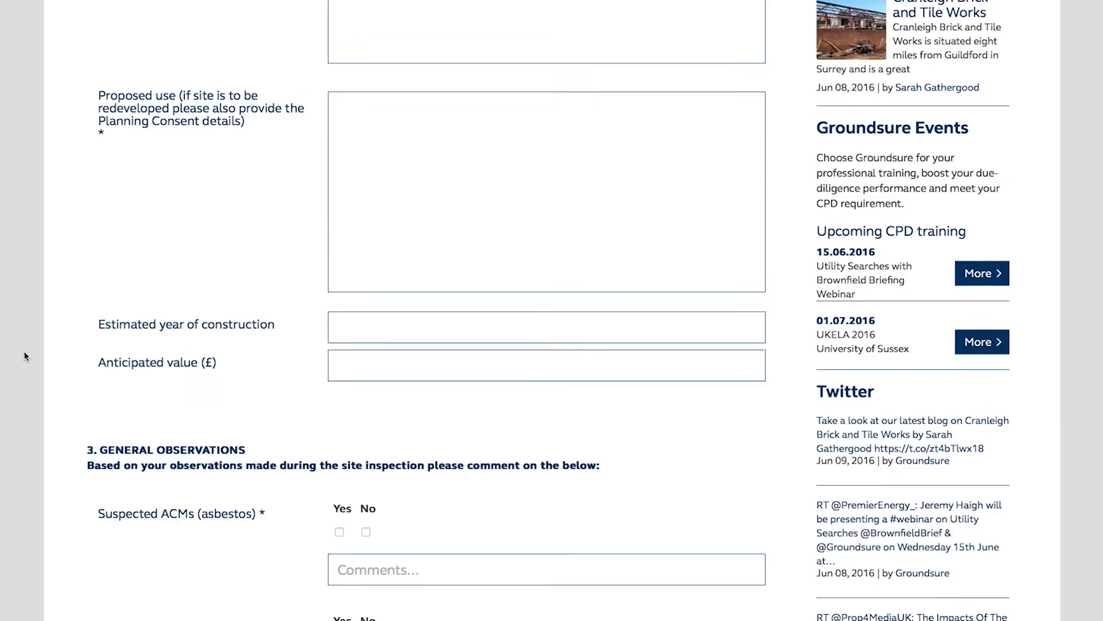
pyautogui.scroll(-12, 24, 352)
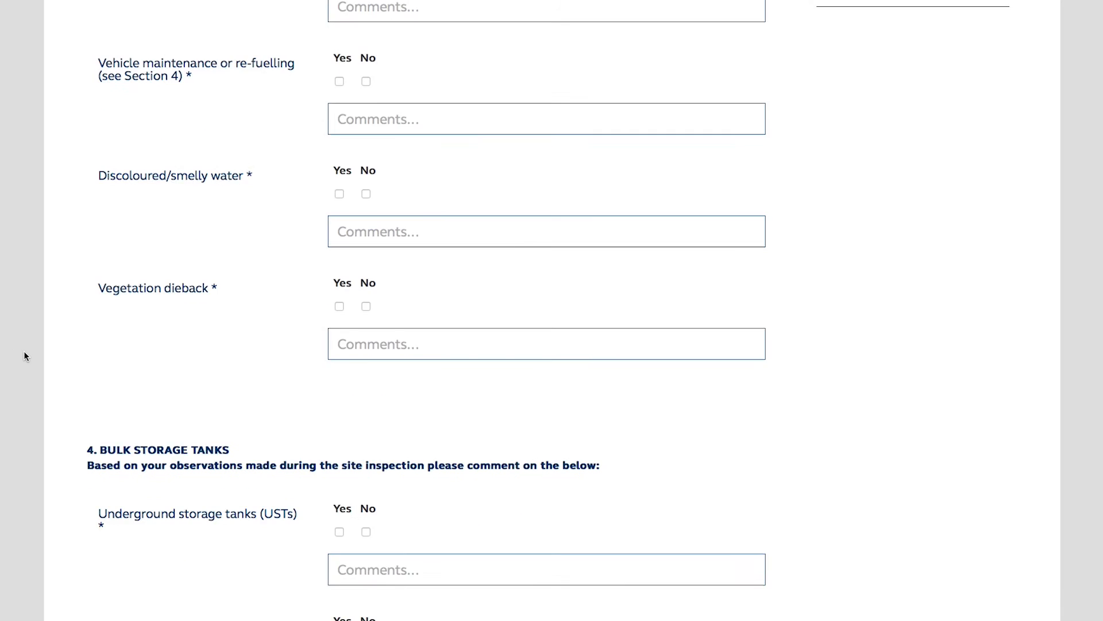
pyautogui.scroll(-16, 24, 356)
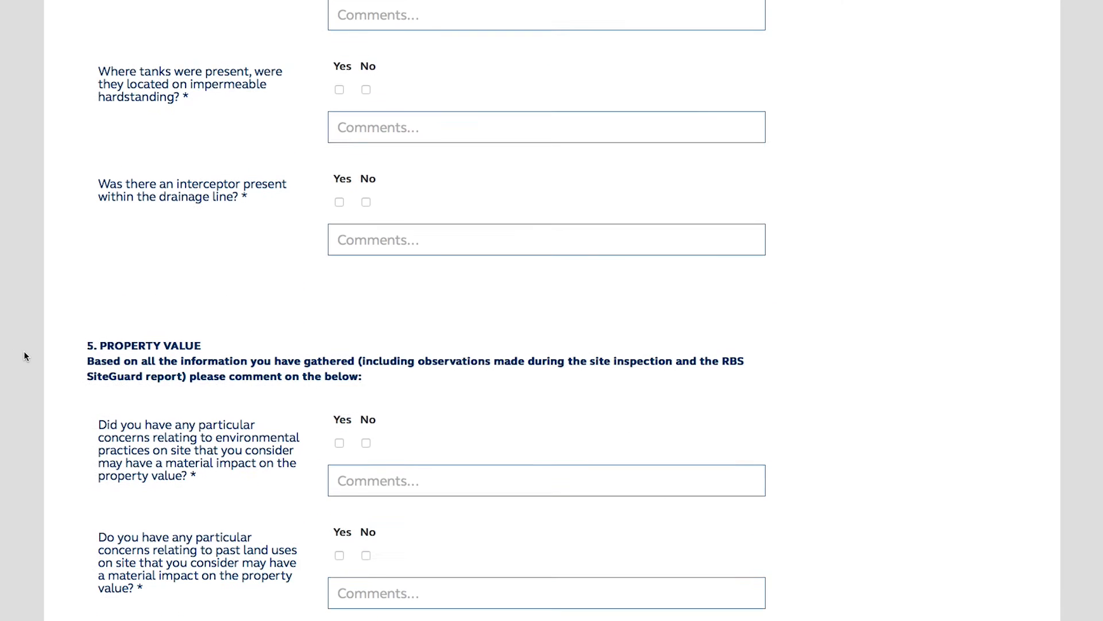
pyautogui.scroll(-6, 24, 357)
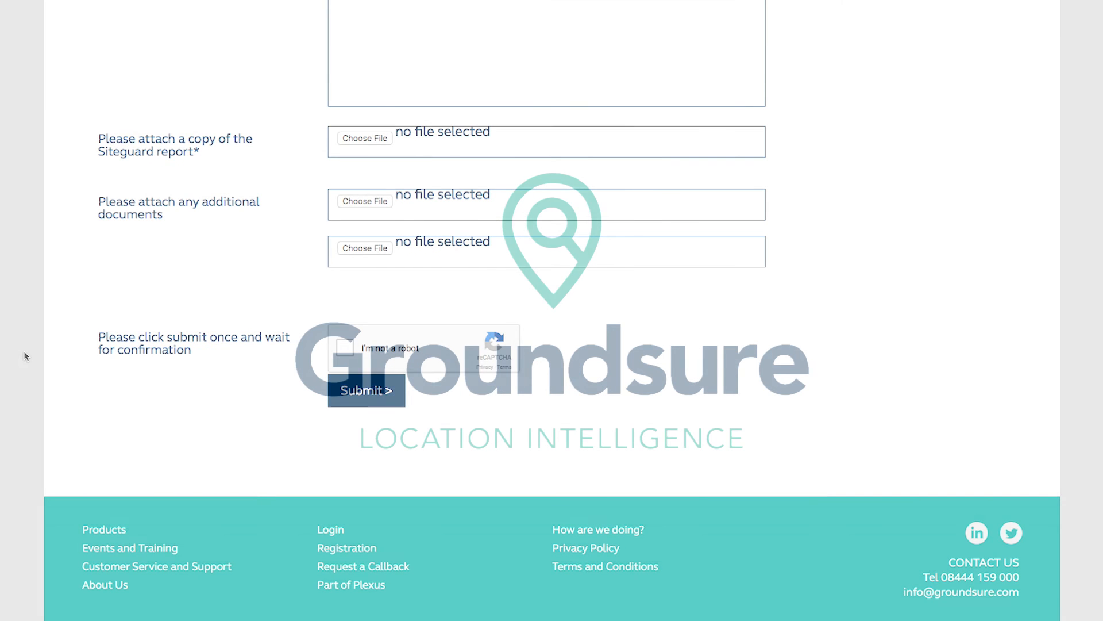
pyautogui.scroll(20, 24, 356)
pyautogui.scroll(3, 24, 356)
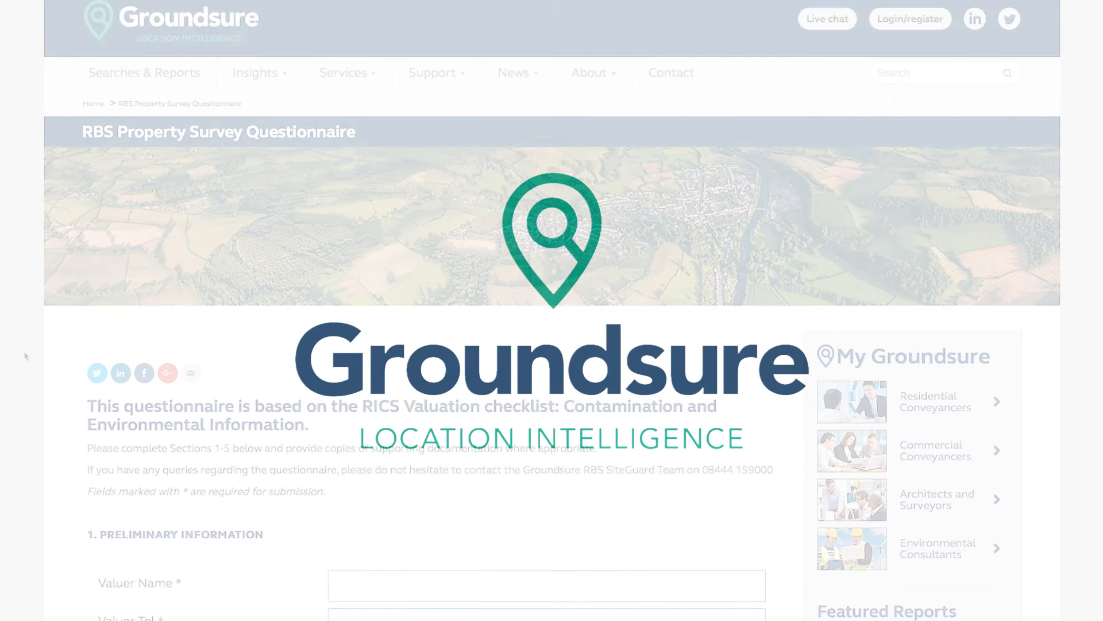